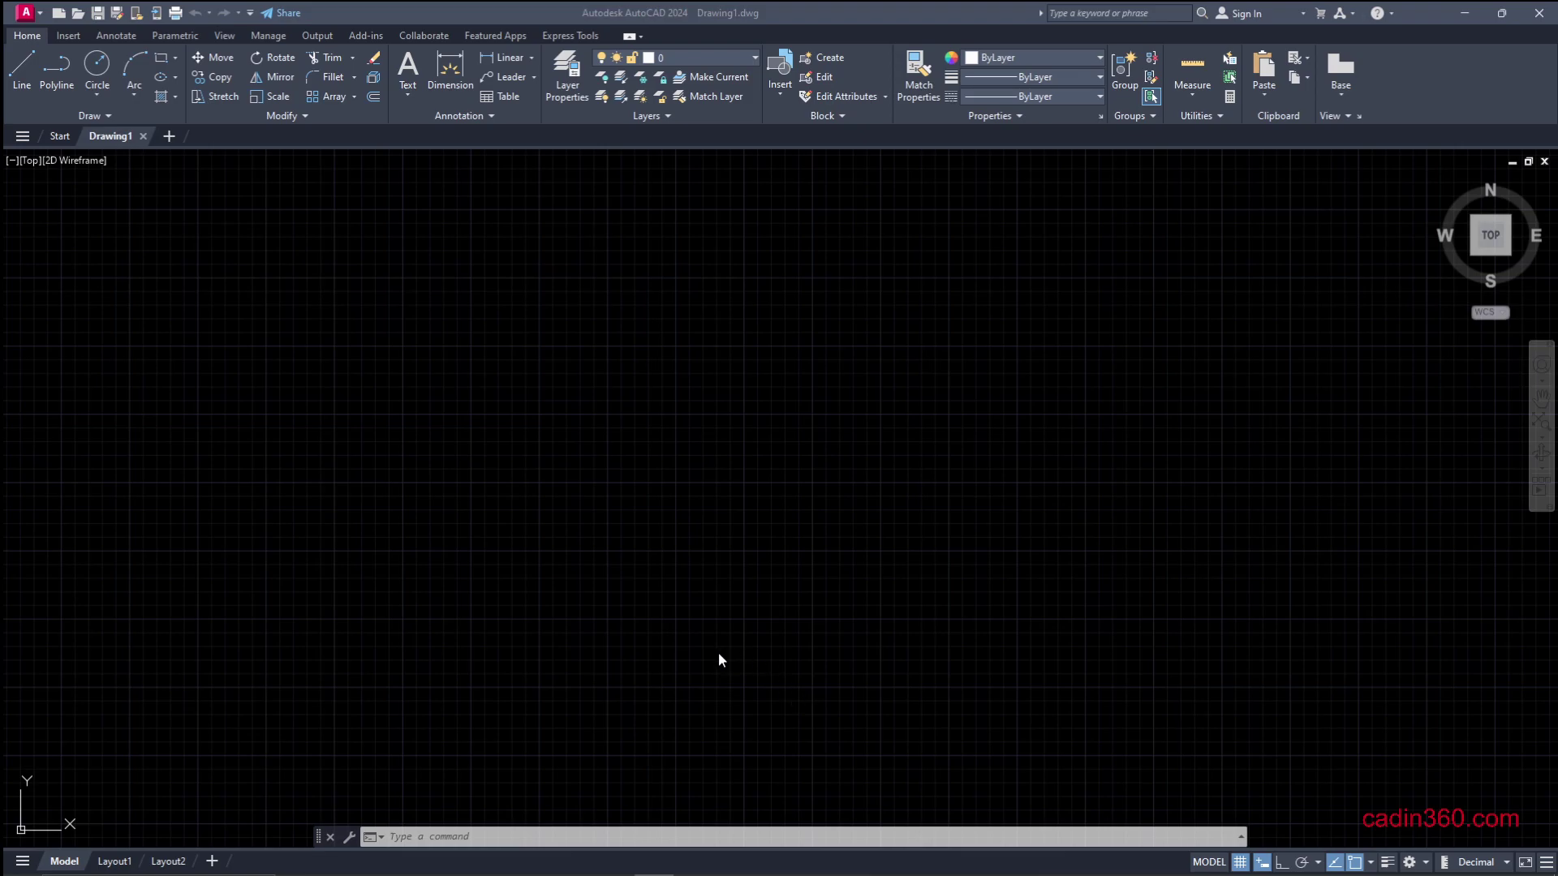
Step: Check the drawing units with UN and -DWGUNITS, leaving them unchanged
{"action": "left_click", "coordinate": [552, 438]}
{"action": "type", "text": "UN"}
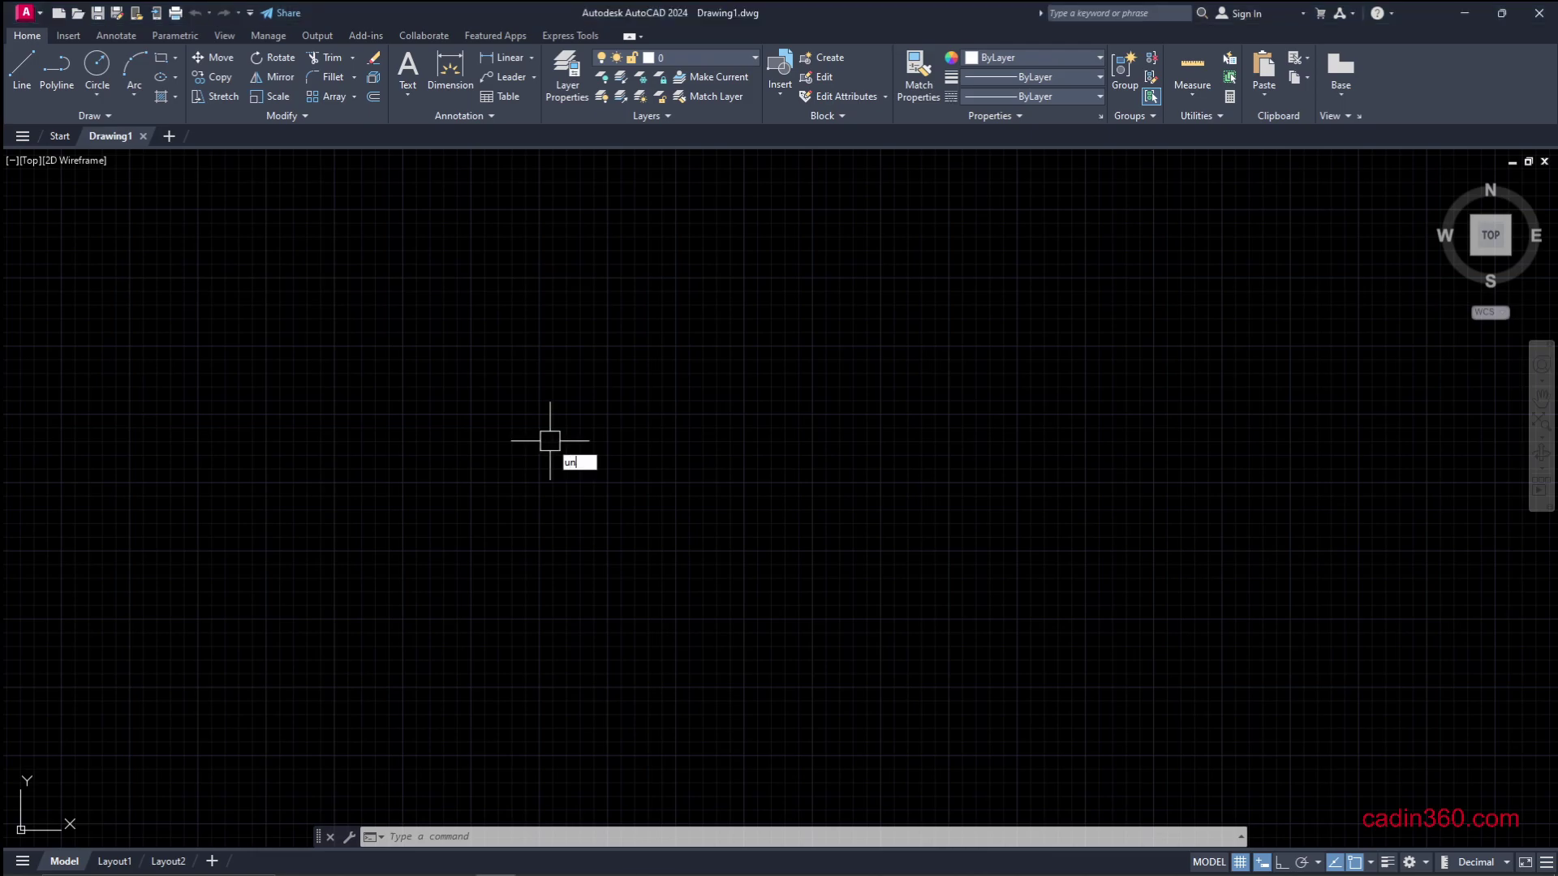
{"action": "key", "text": "Return"}
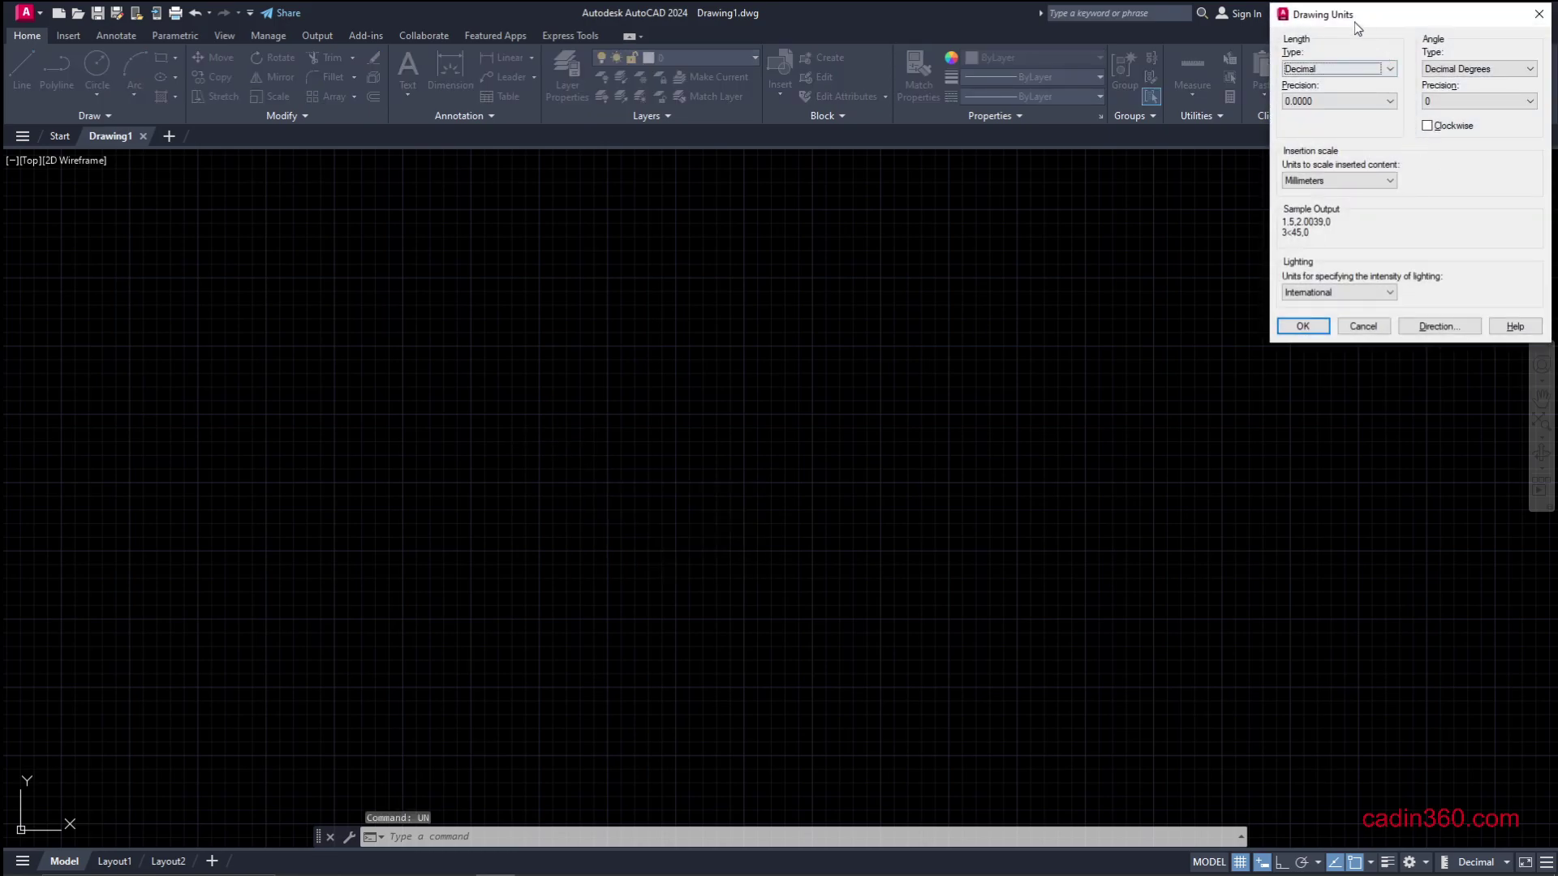
{"action": "mouse_move", "coordinate": [1353, 22]}
{"action": "left_mouse_down"}
{"action": "mouse_move", "coordinate": [940, 241]}
{"action": "mouse_move", "coordinate": [789, 300]}
{"action": "left_mouse_up"}
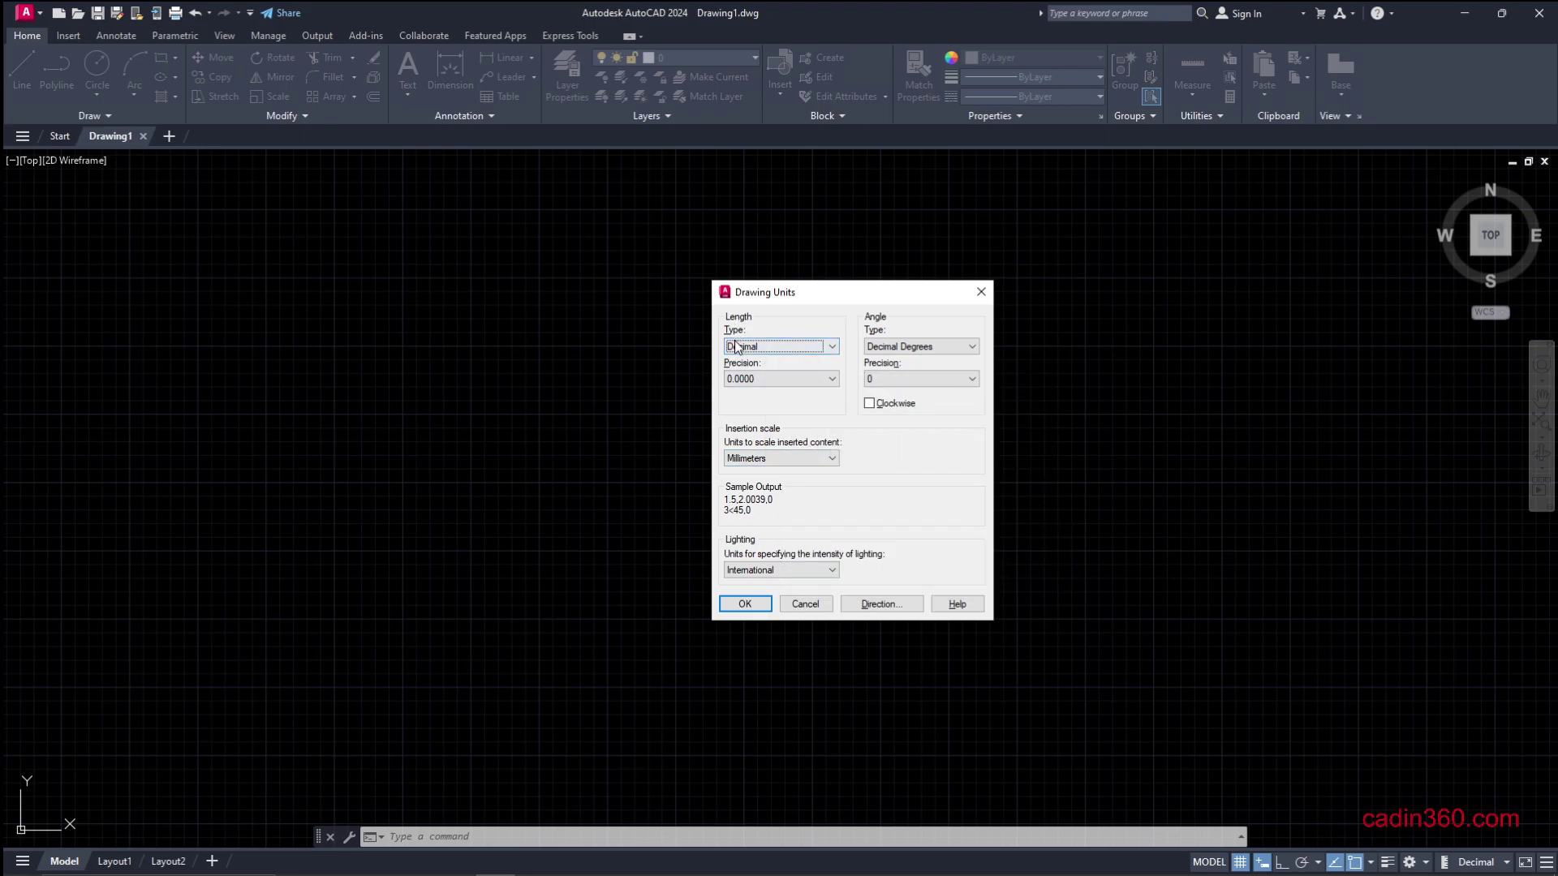
{"action": "left_click", "coordinate": [745, 603]}
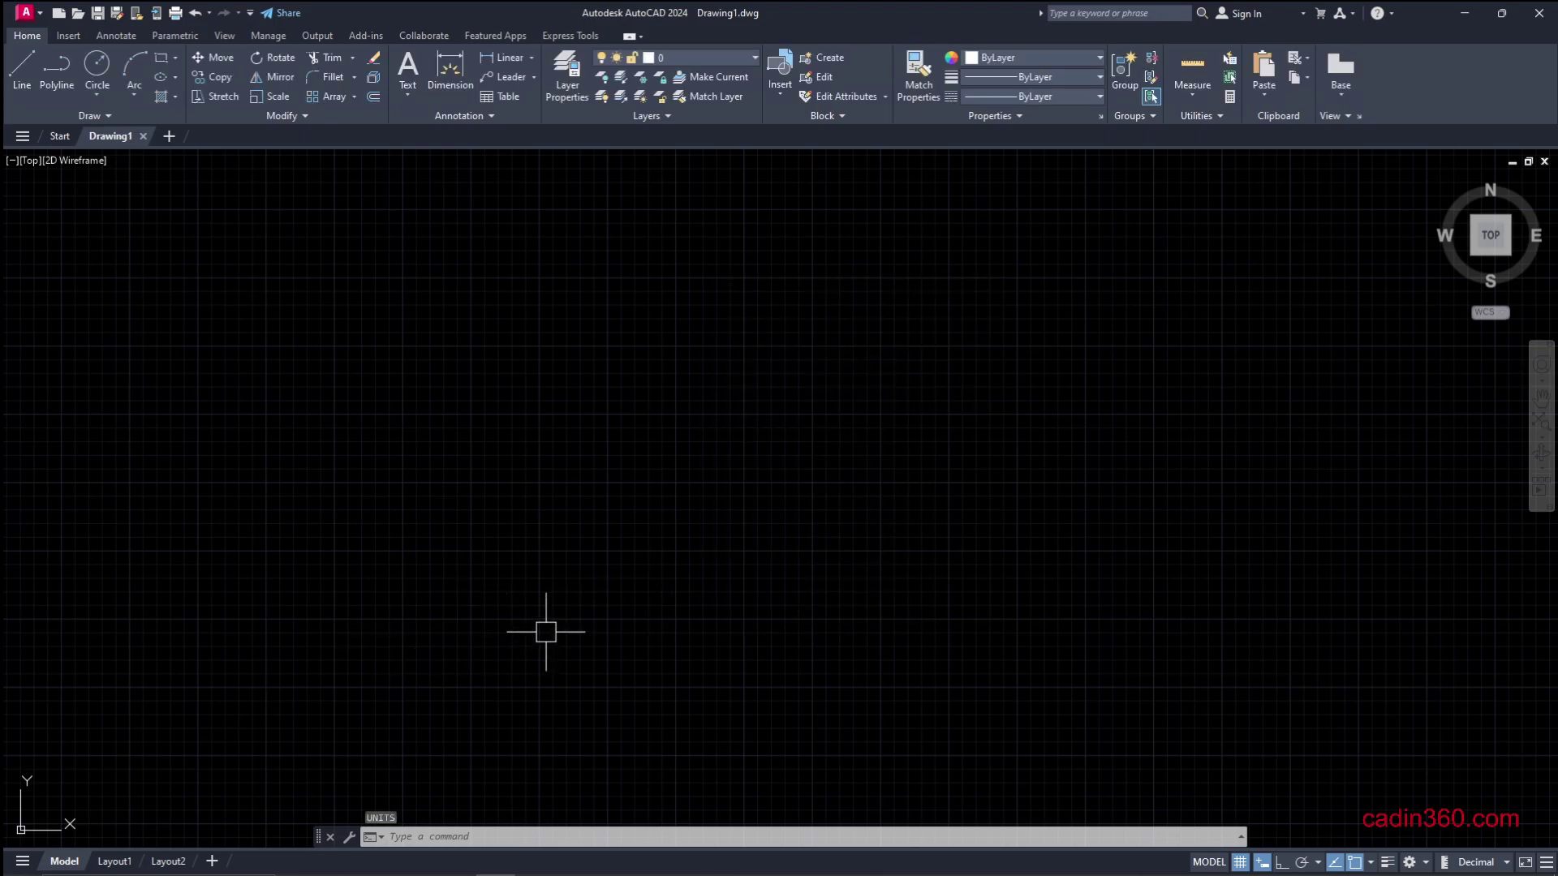
{"action": "type", "text": "-"}
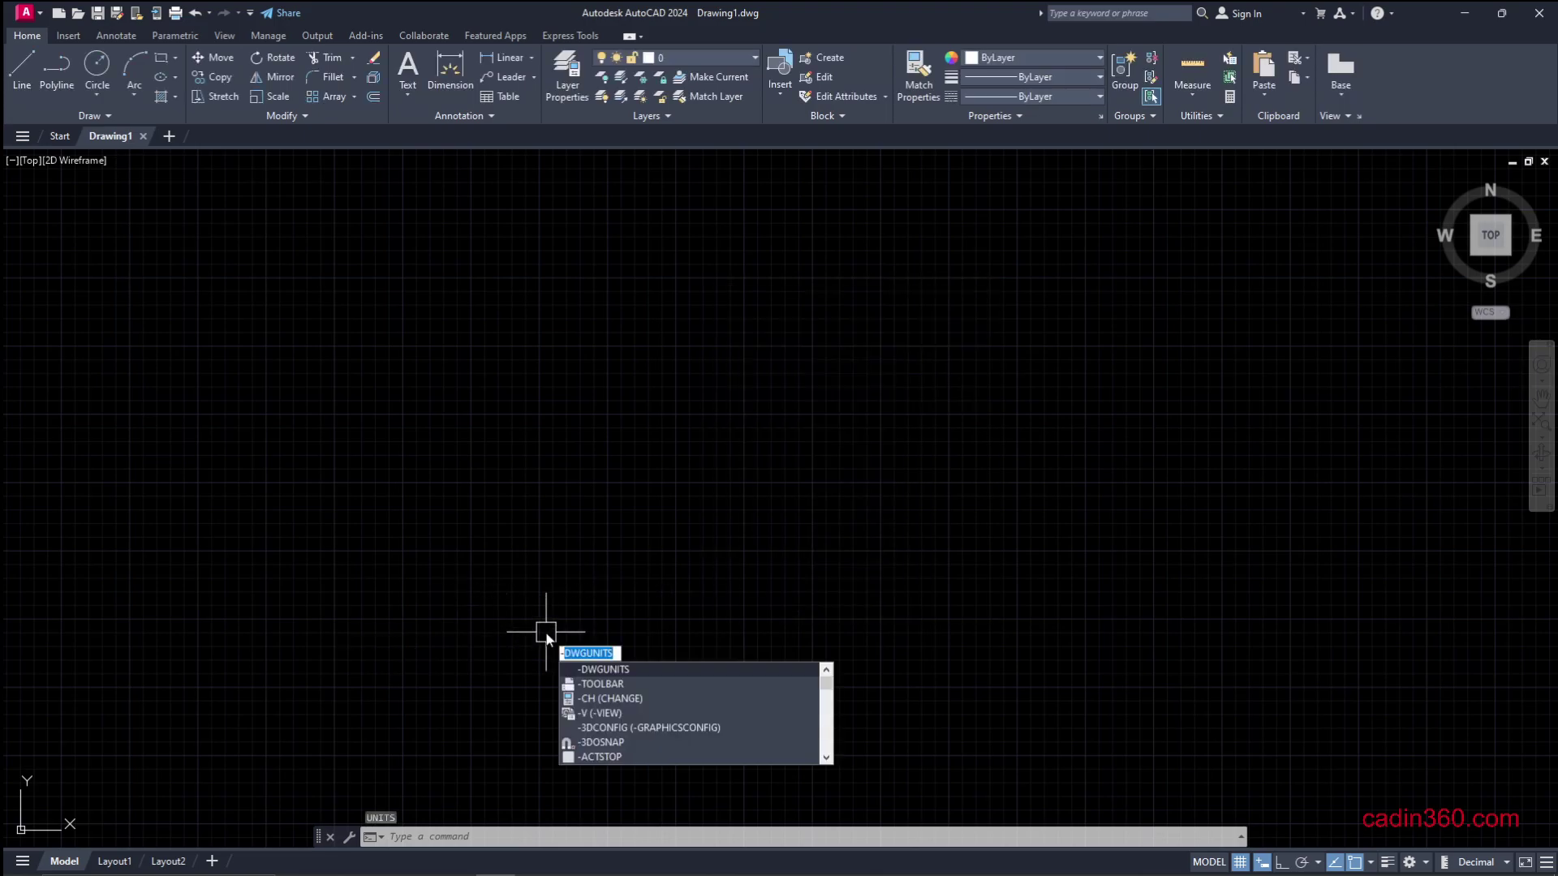
{"action": "type", "text": "DWG"}
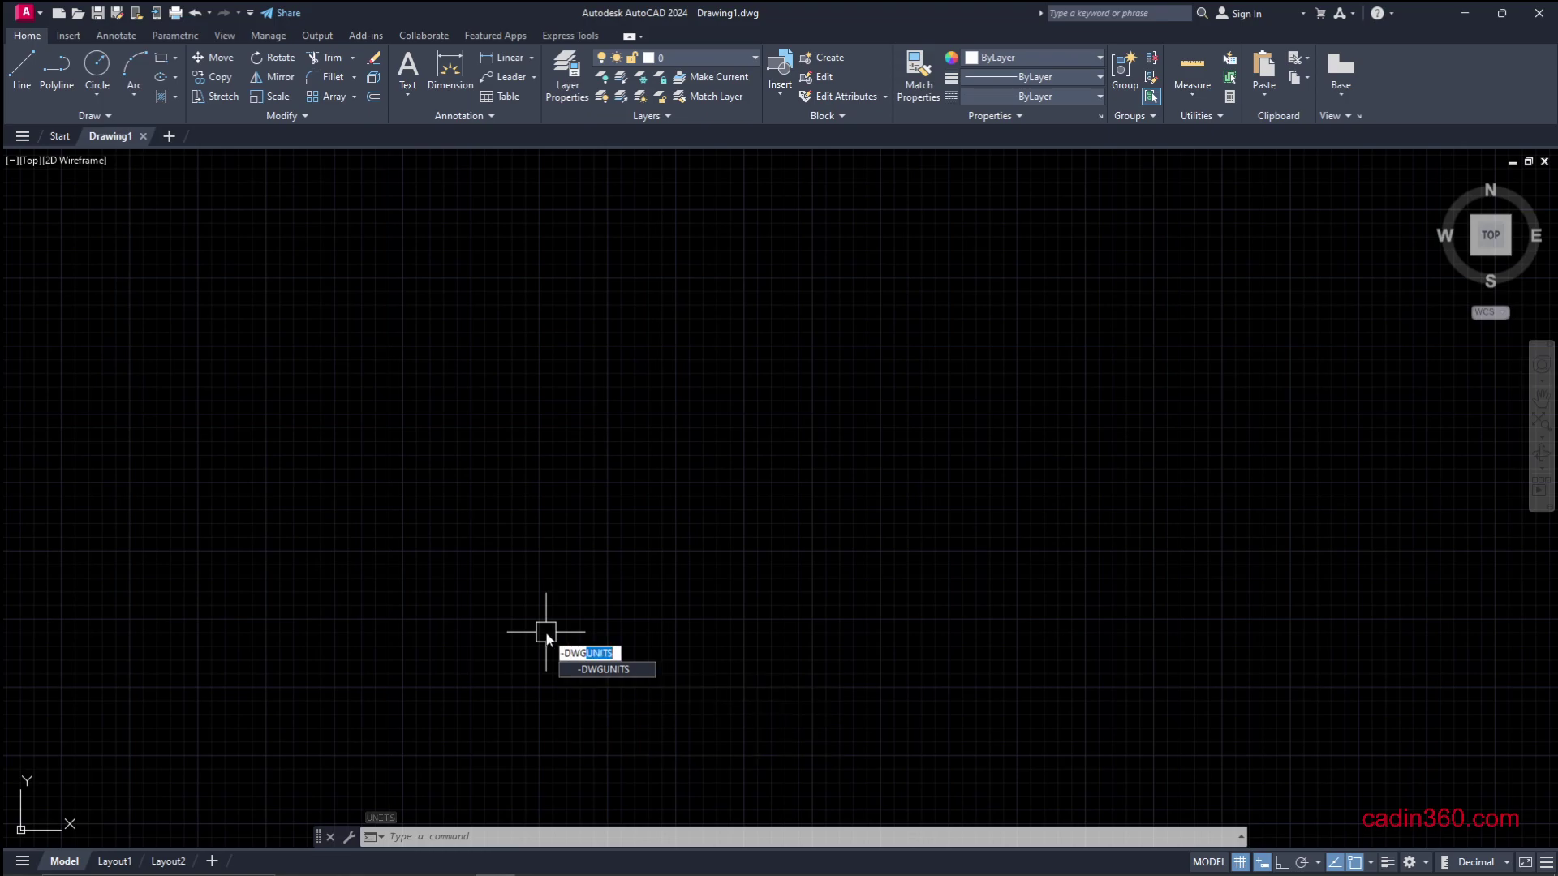
{"action": "key", "text": "Return"}
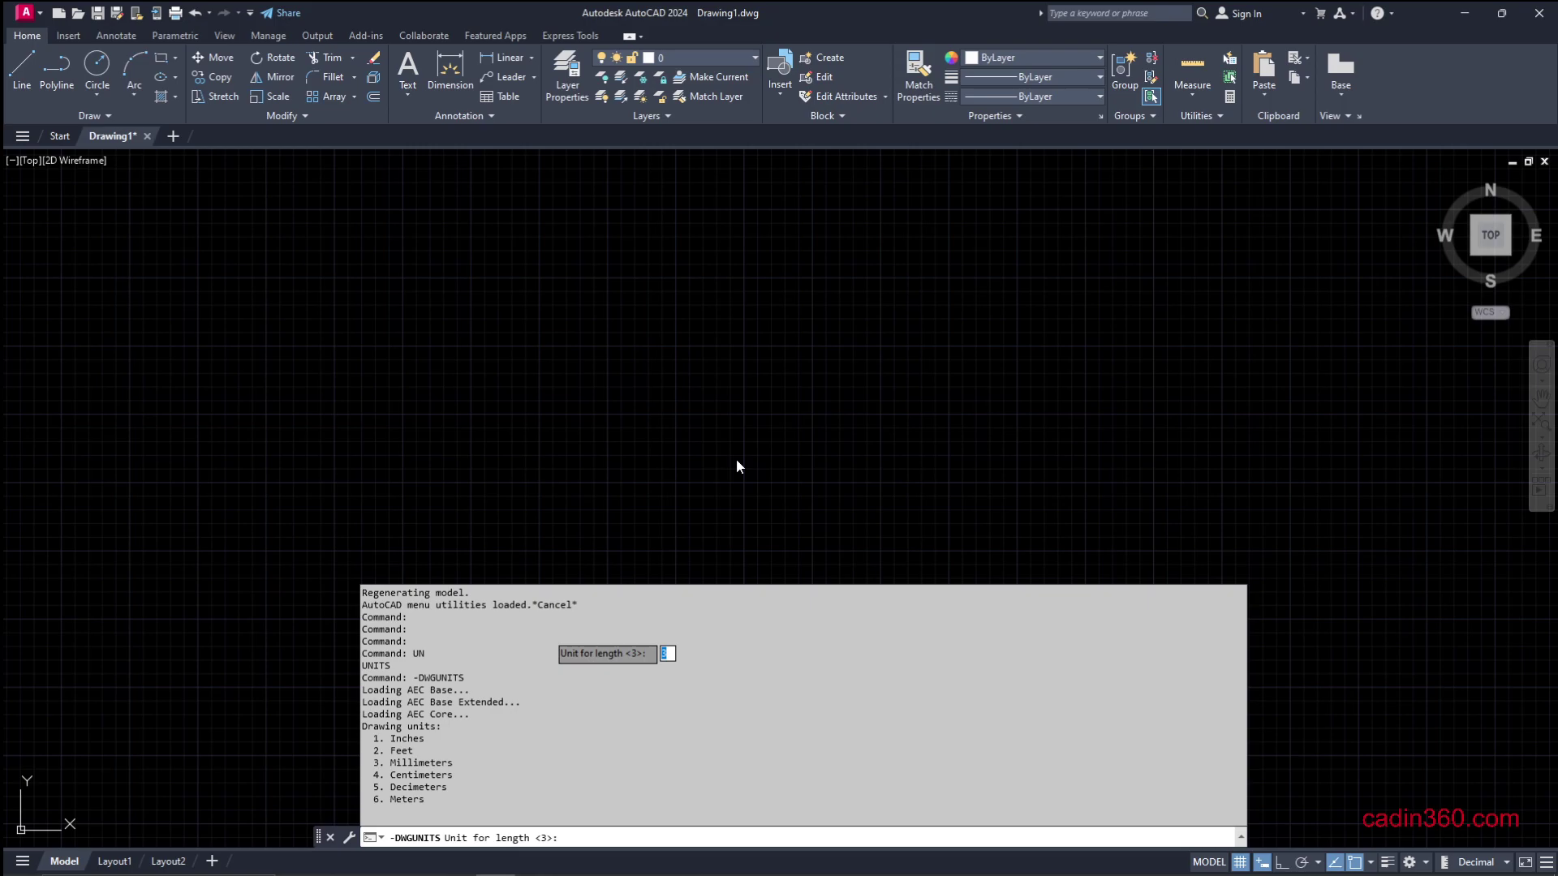
{"action": "key", "text": "Escape"}
{"action": "key", "text": "Escape"}
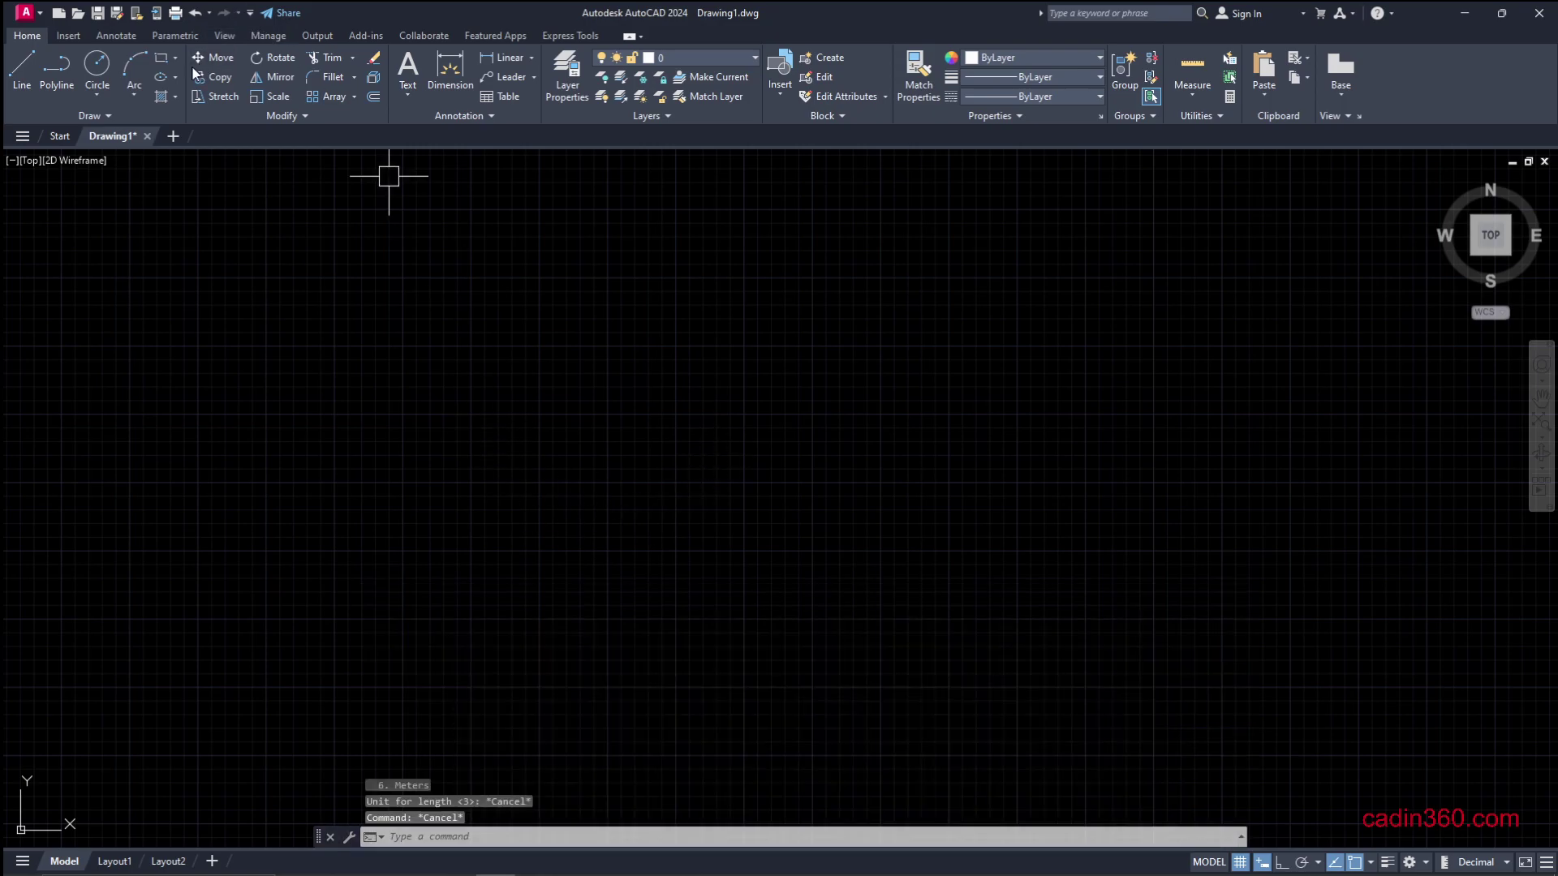
Step: Draw a rectangle with the Dimensions option: length 1000, width 1200
{"action": "left_click", "coordinate": [161, 59]}
{"action": "left_click", "coordinate": [496, 356]}
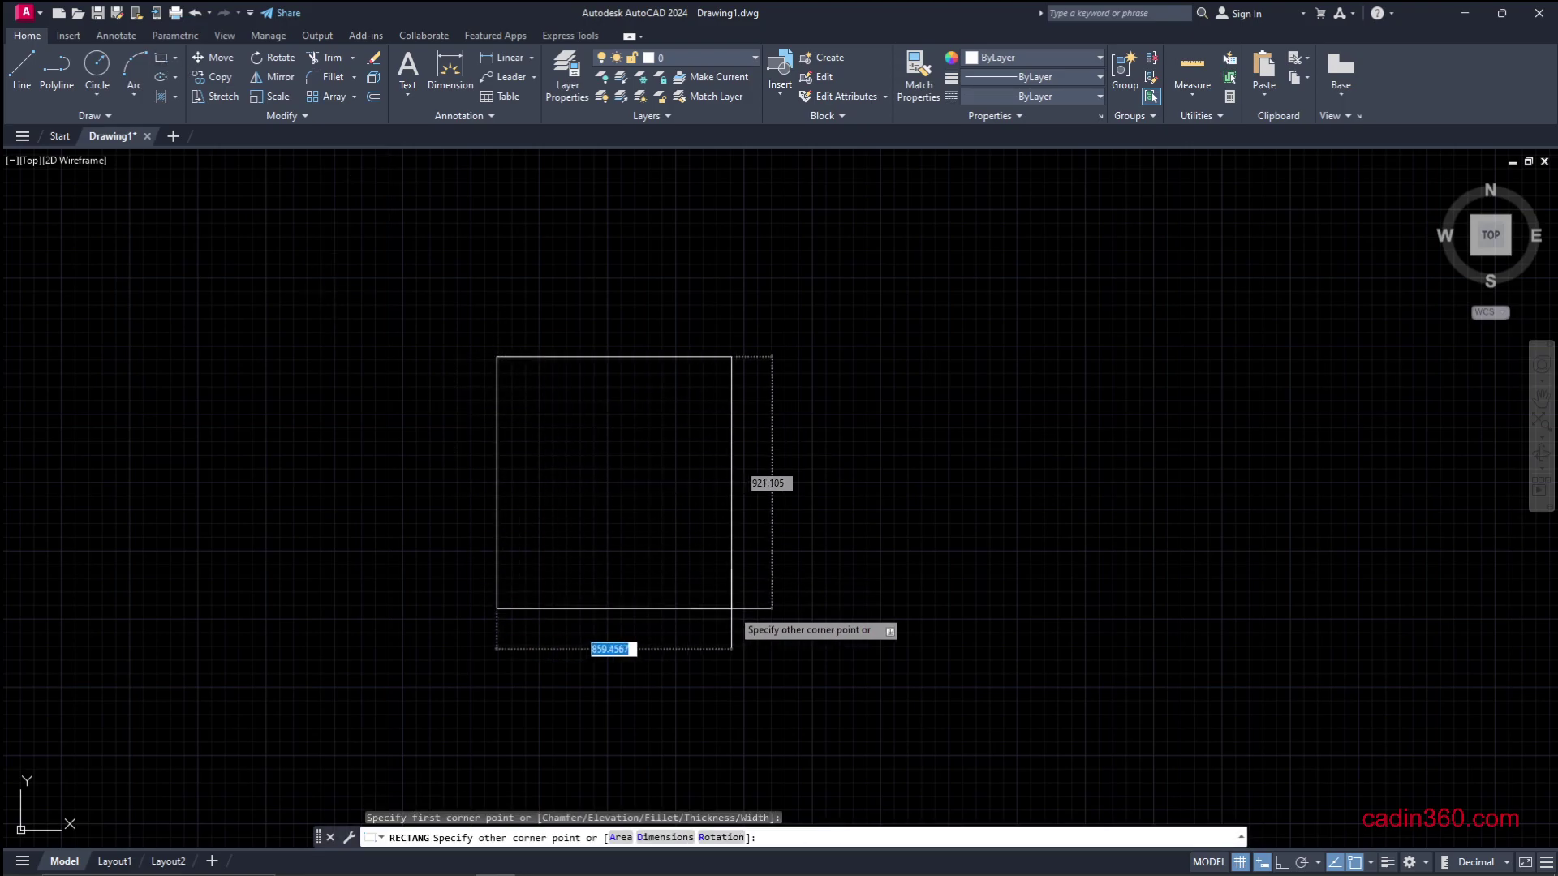
{"action": "type", "text": "d"}
{"action": "key", "text": "Return"}
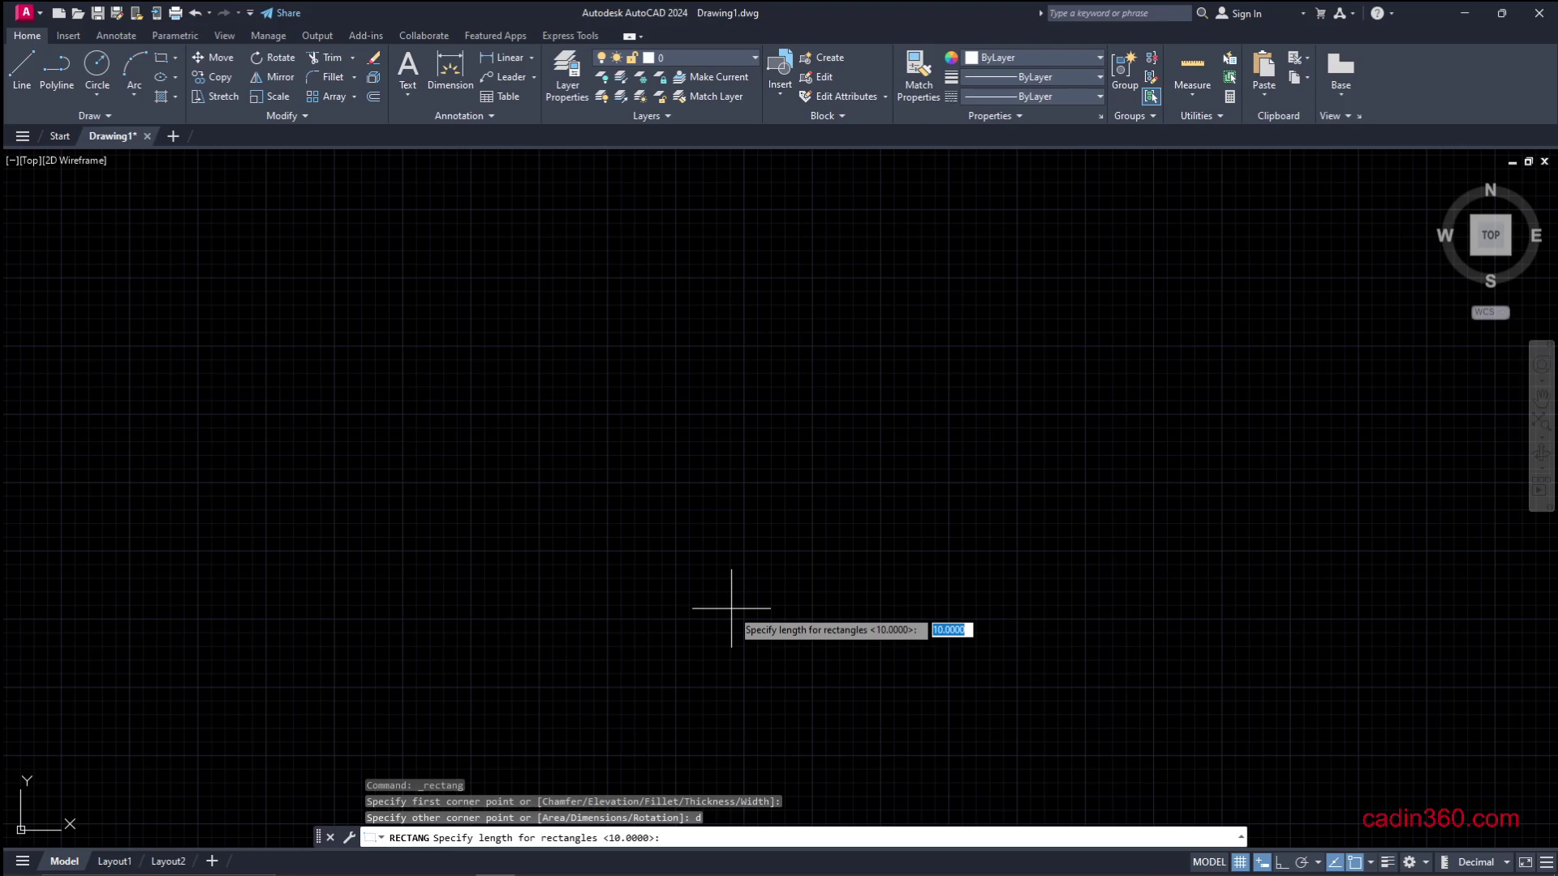
{"action": "type", "text": "1000"}
{"action": "key", "text": "Return"}
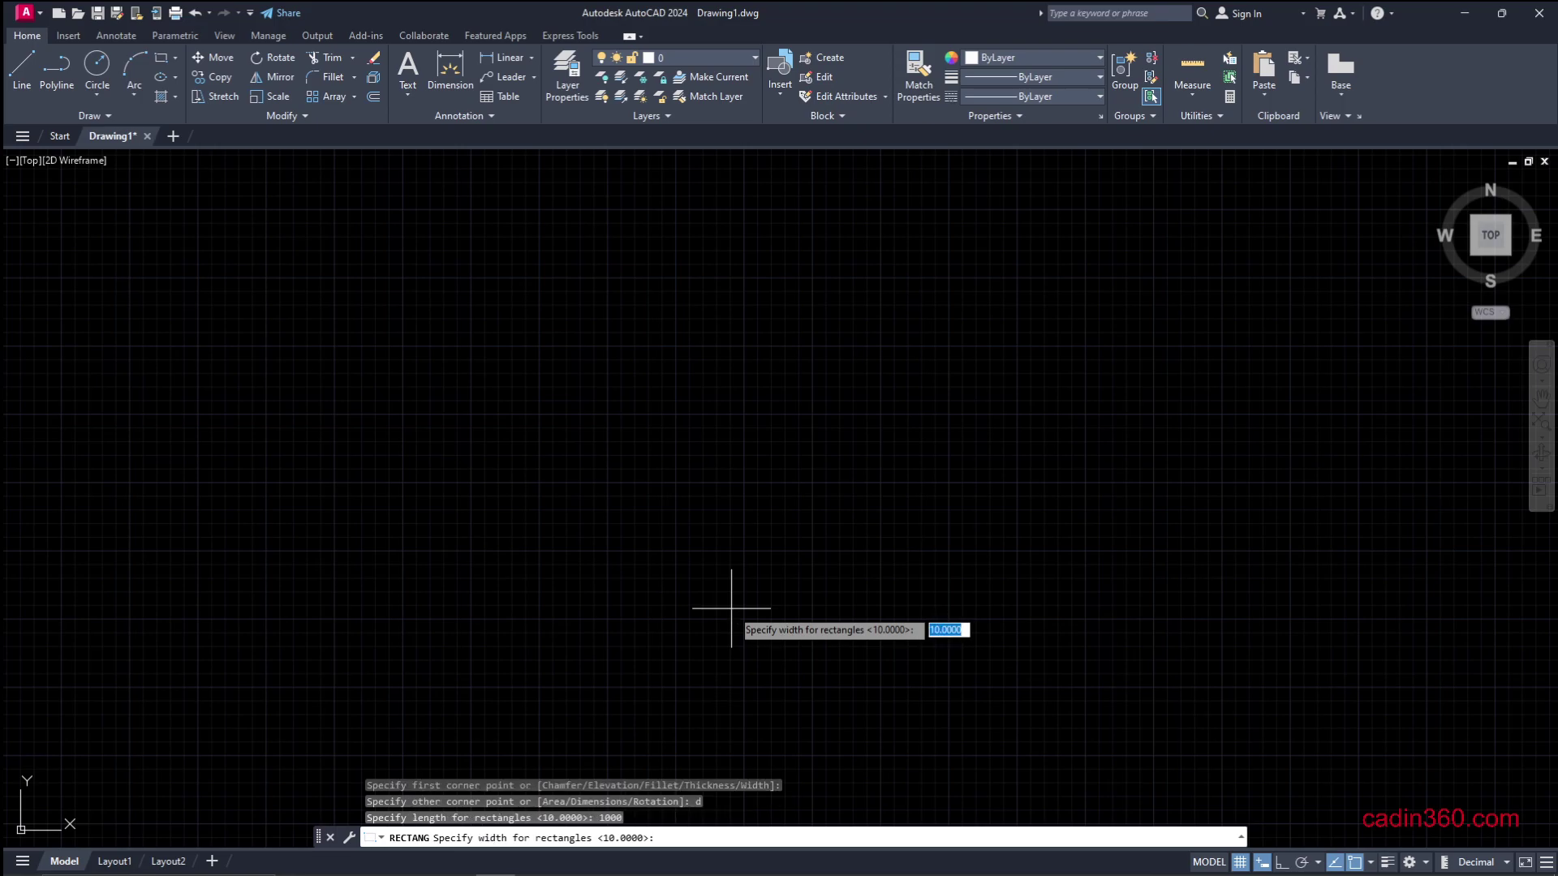
{"action": "type", "text": "1200"}
{"action": "key", "text": "Return"}
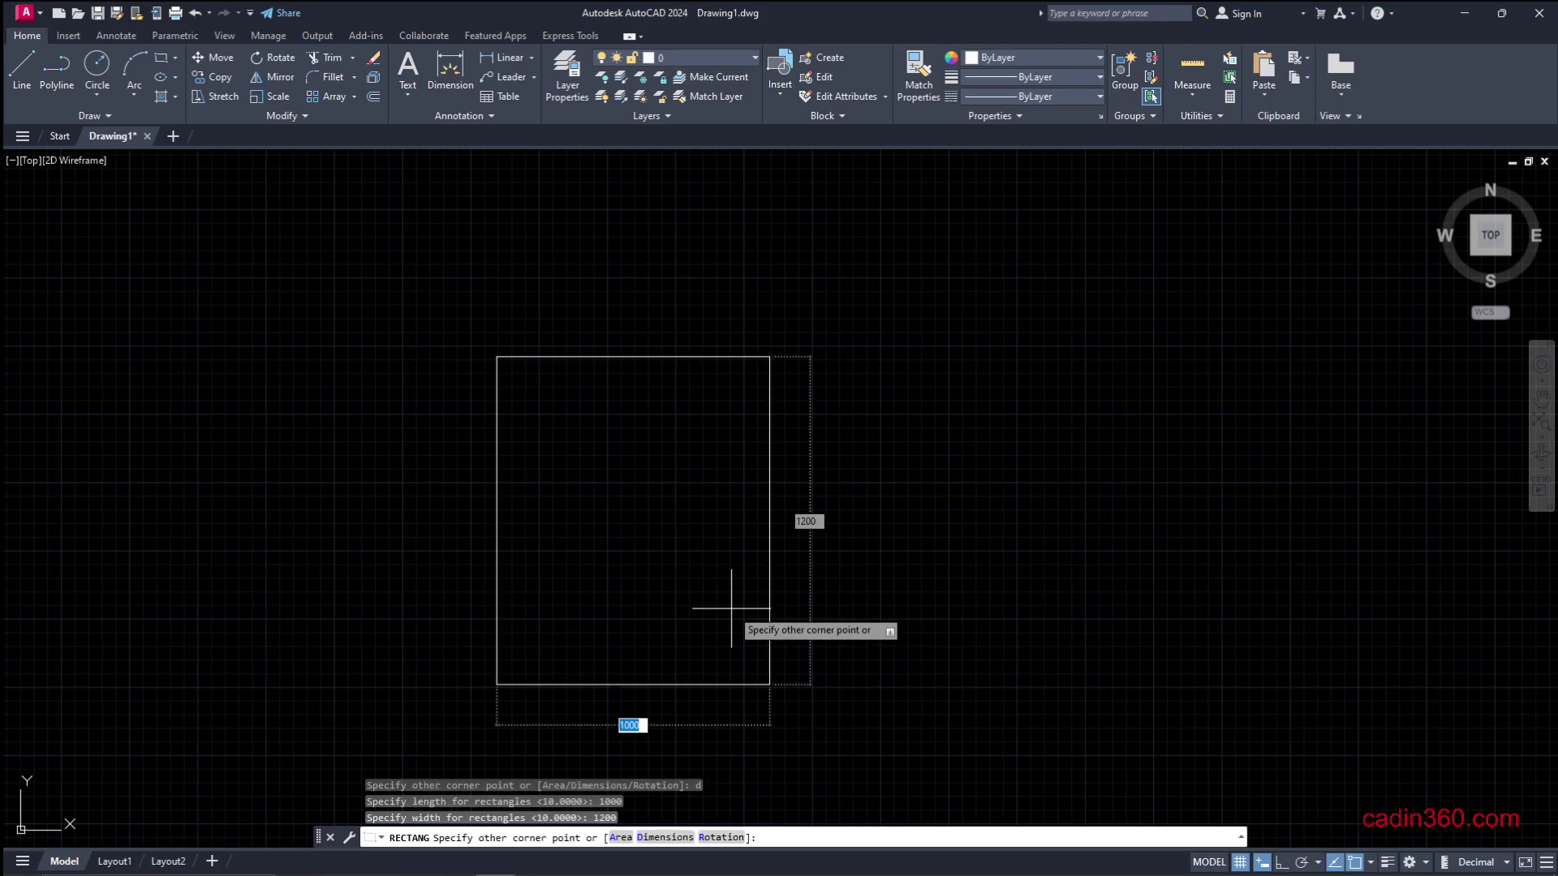
{"action": "left_click", "coordinate": [731, 607]}
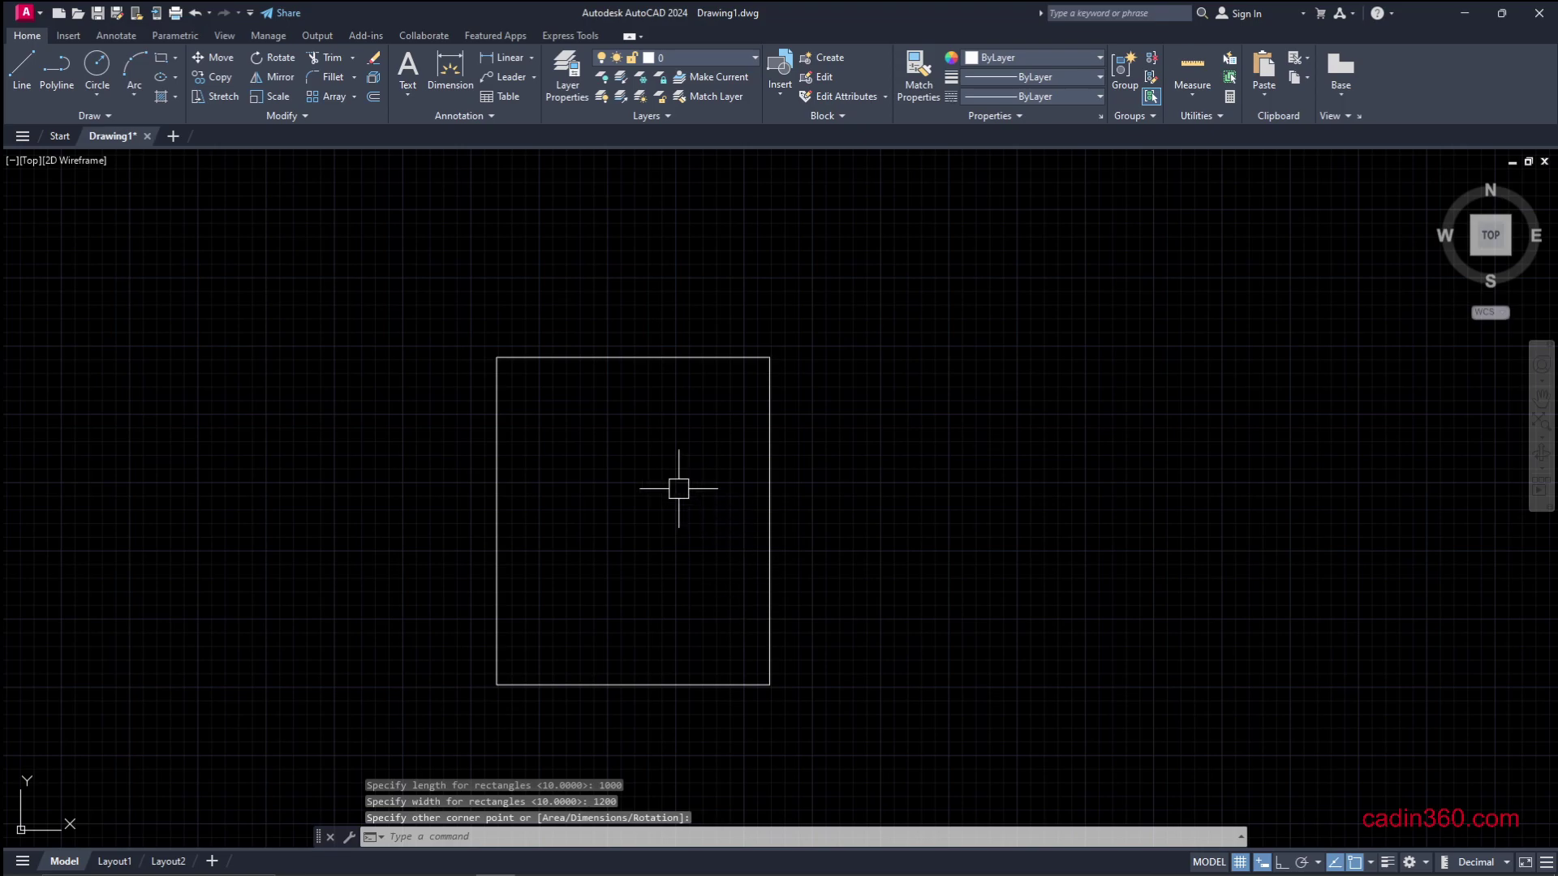
{"action": "scroll", "coordinate": [678, 489], "scroll_direction": "up", "scroll_amount": 2}
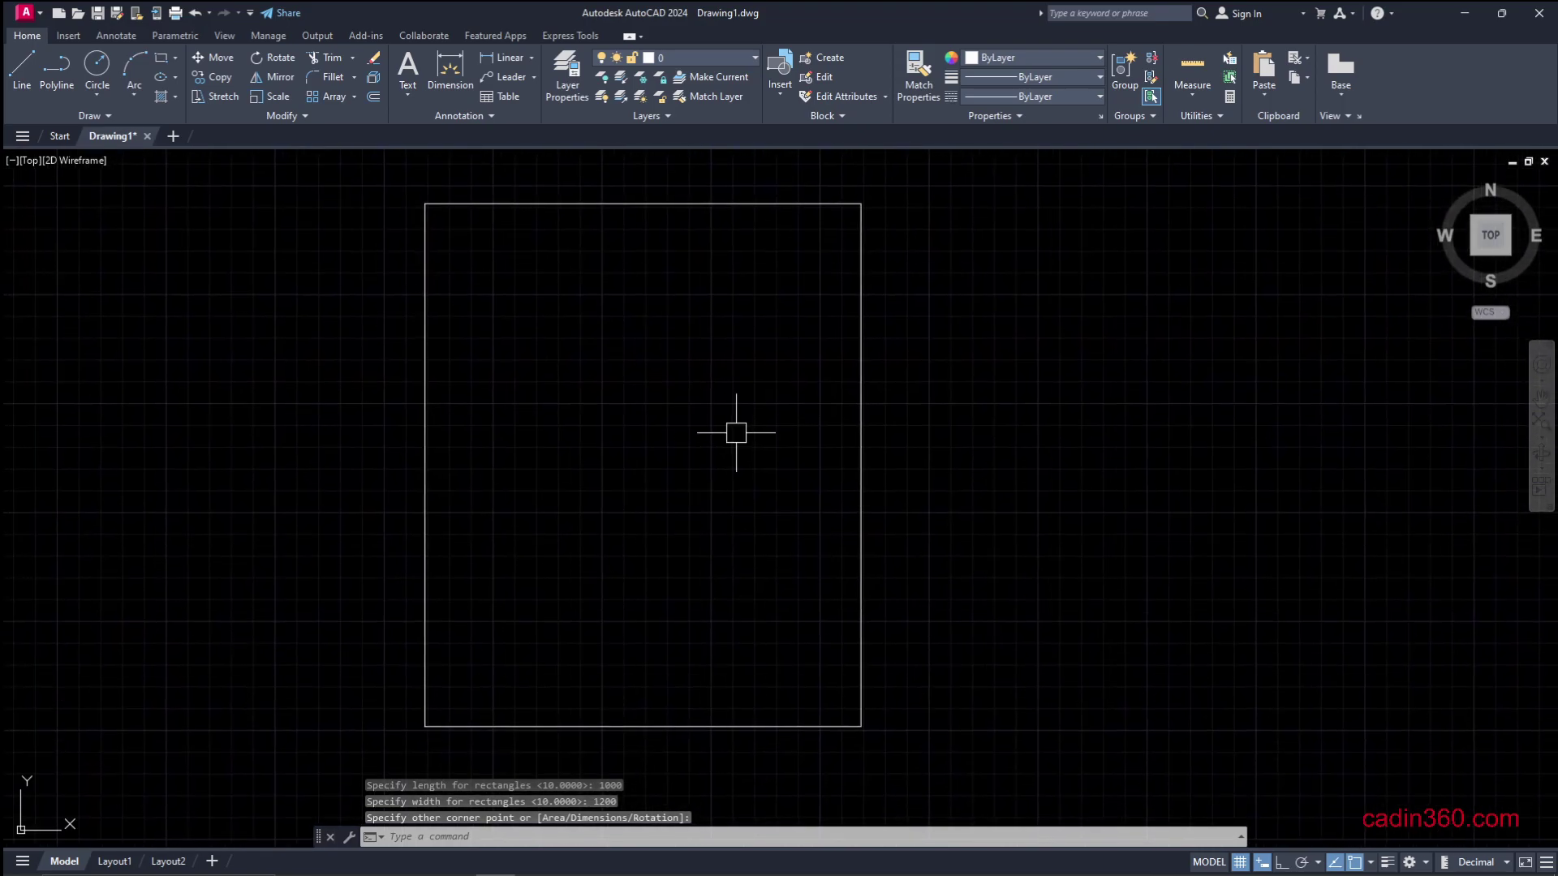
{"action": "scroll", "coordinate": [736, 432], "scroll_direction": "down", "scroll_amount": 4}
{"action": "scroll", "coordinate": [734, 432], "scroll_direction": "up", "scroll_amount": 2}
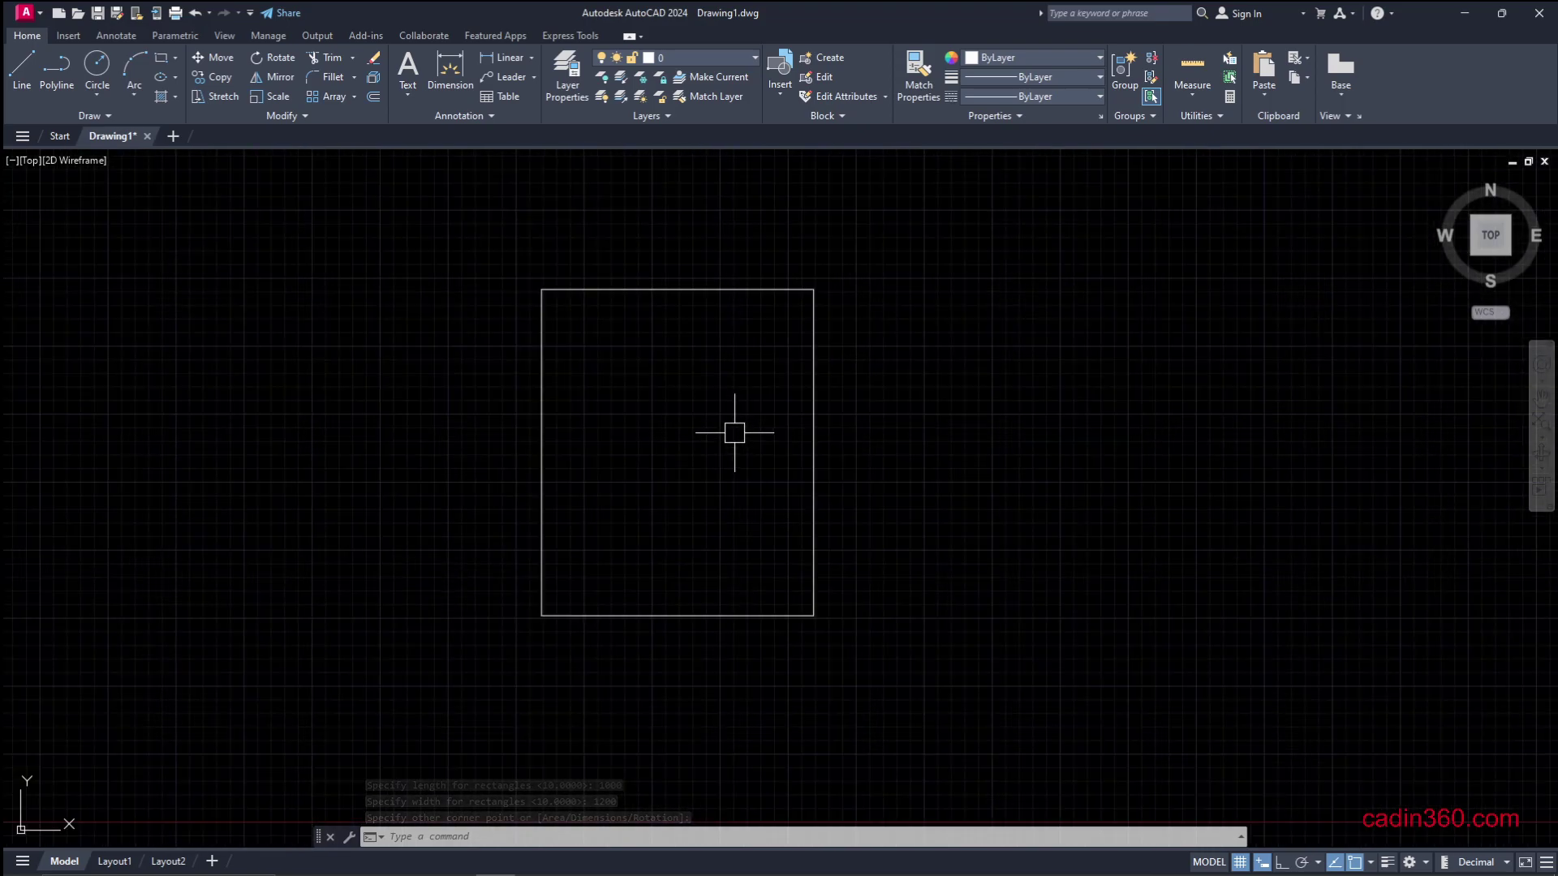
Step: Make ISO-25 the current dimension style and set its Fit overall scale to 12
{"action": "type", "text": "D"}
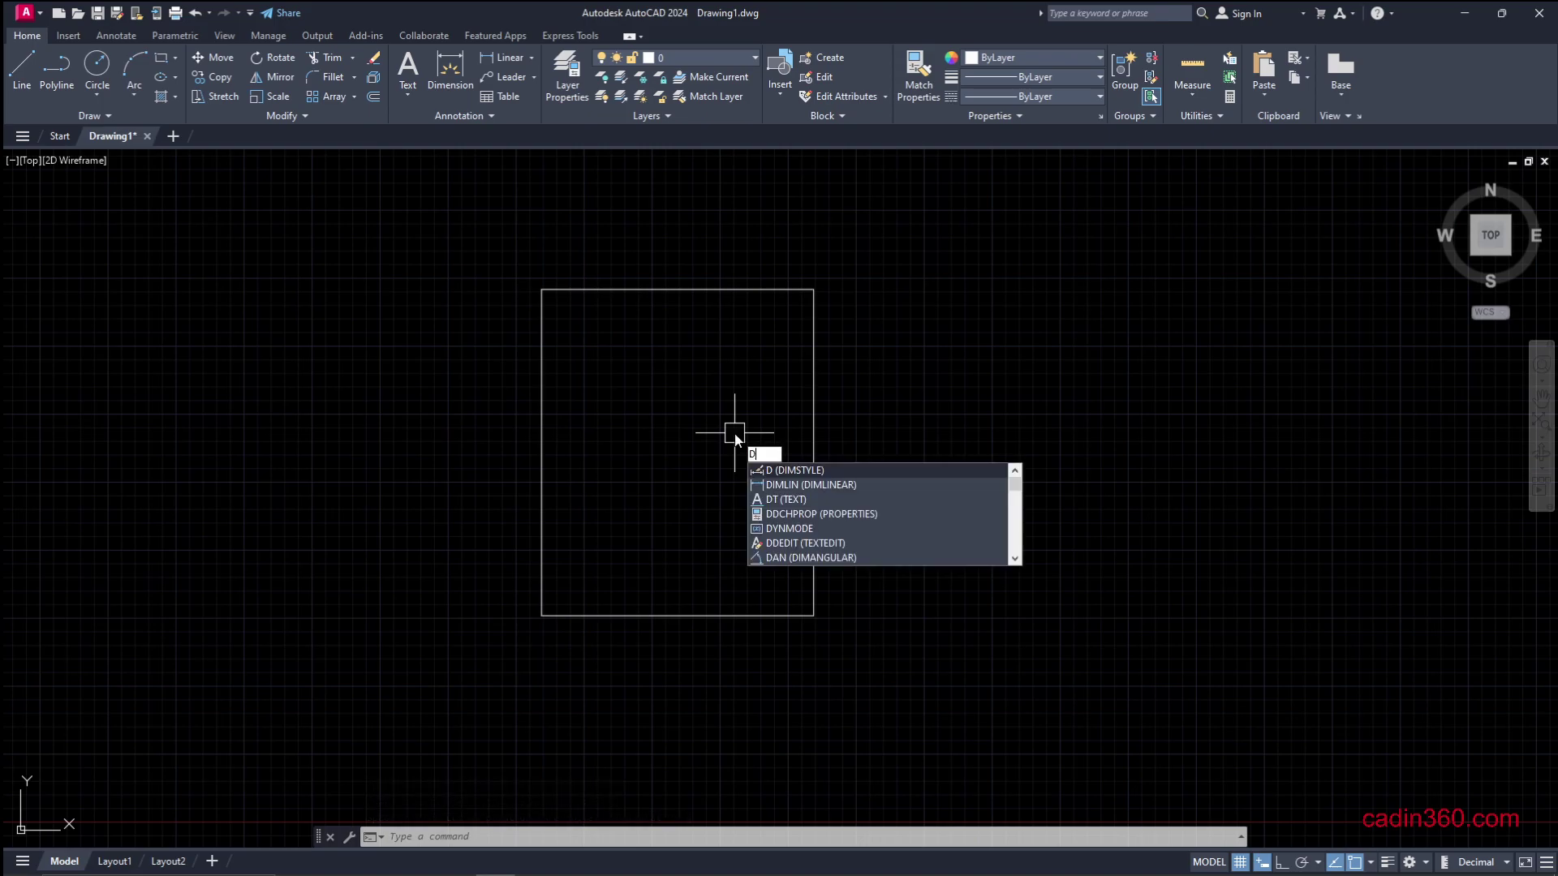
{"action": "key", "text": "Return"}
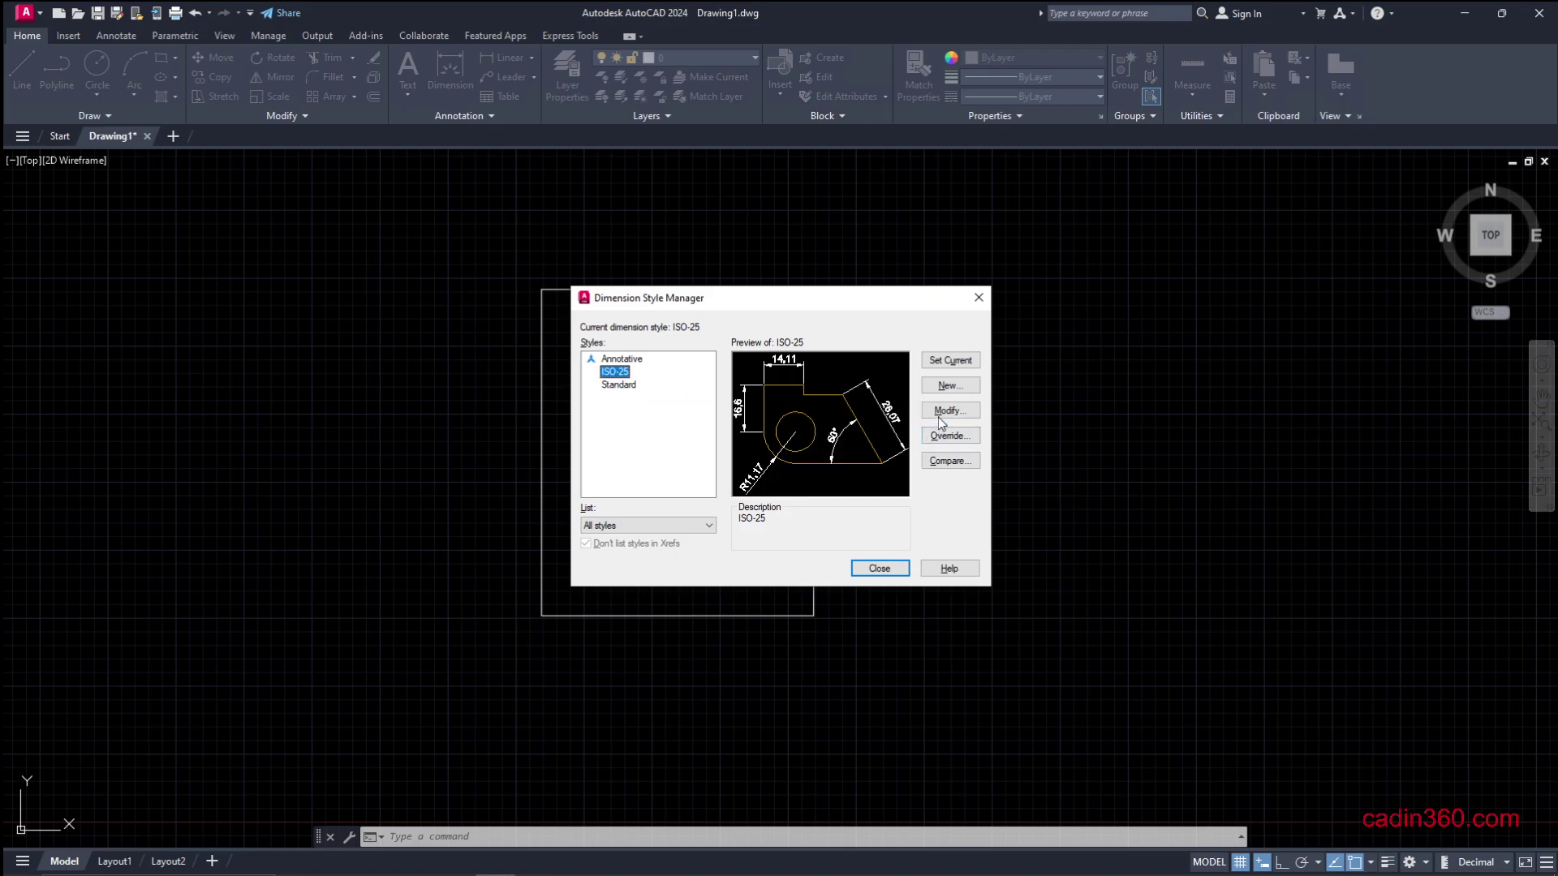
{"action": "left_click", "coordinate": [957, 370]}
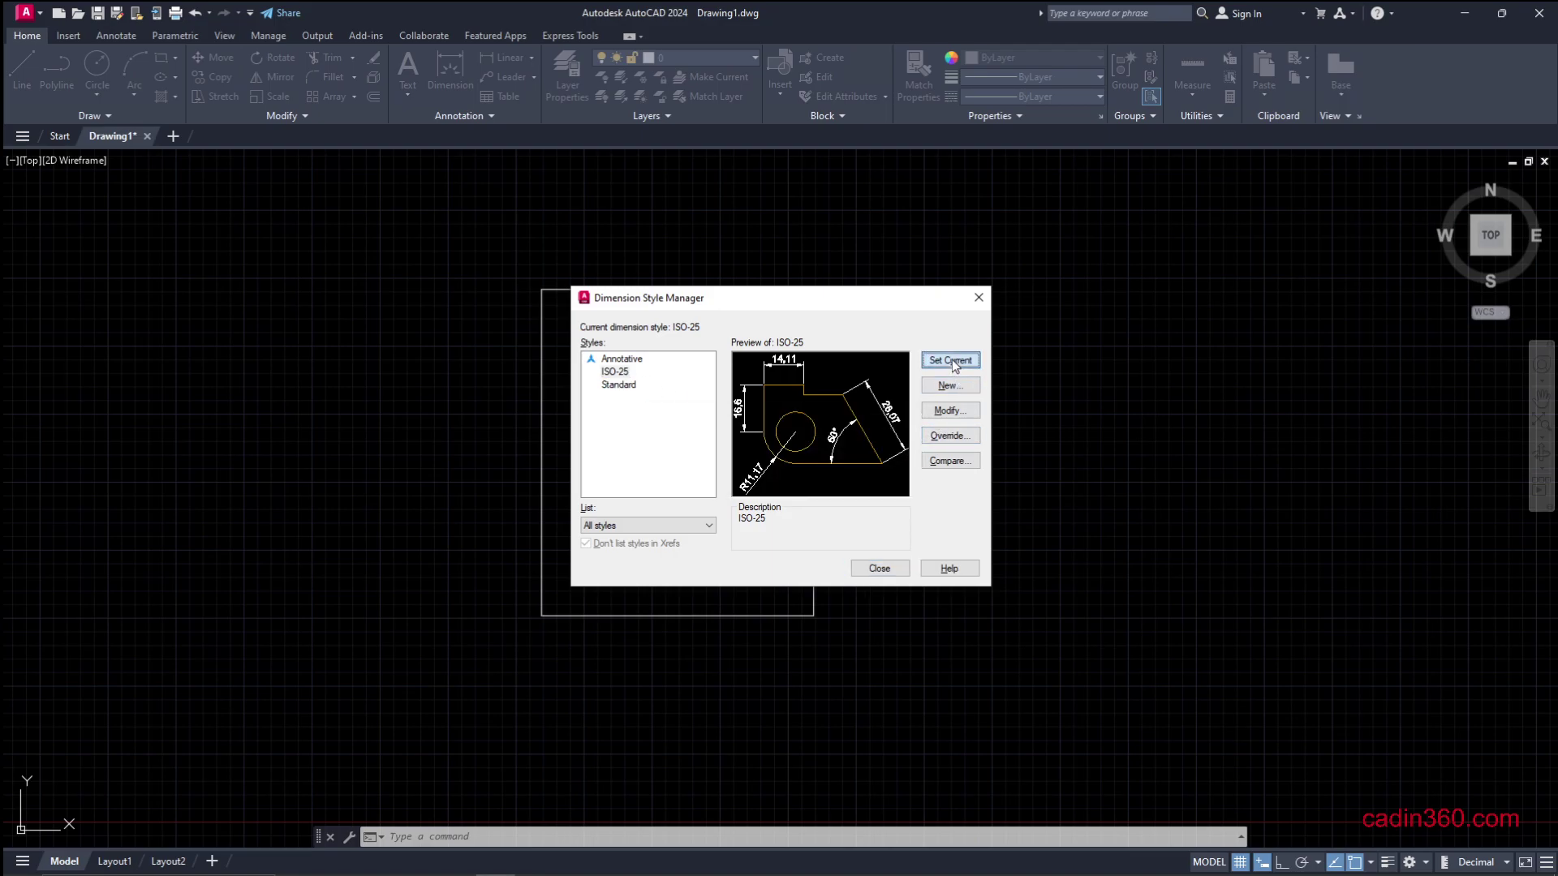
{"action": "left_click", "coordinate": [950, 412]}
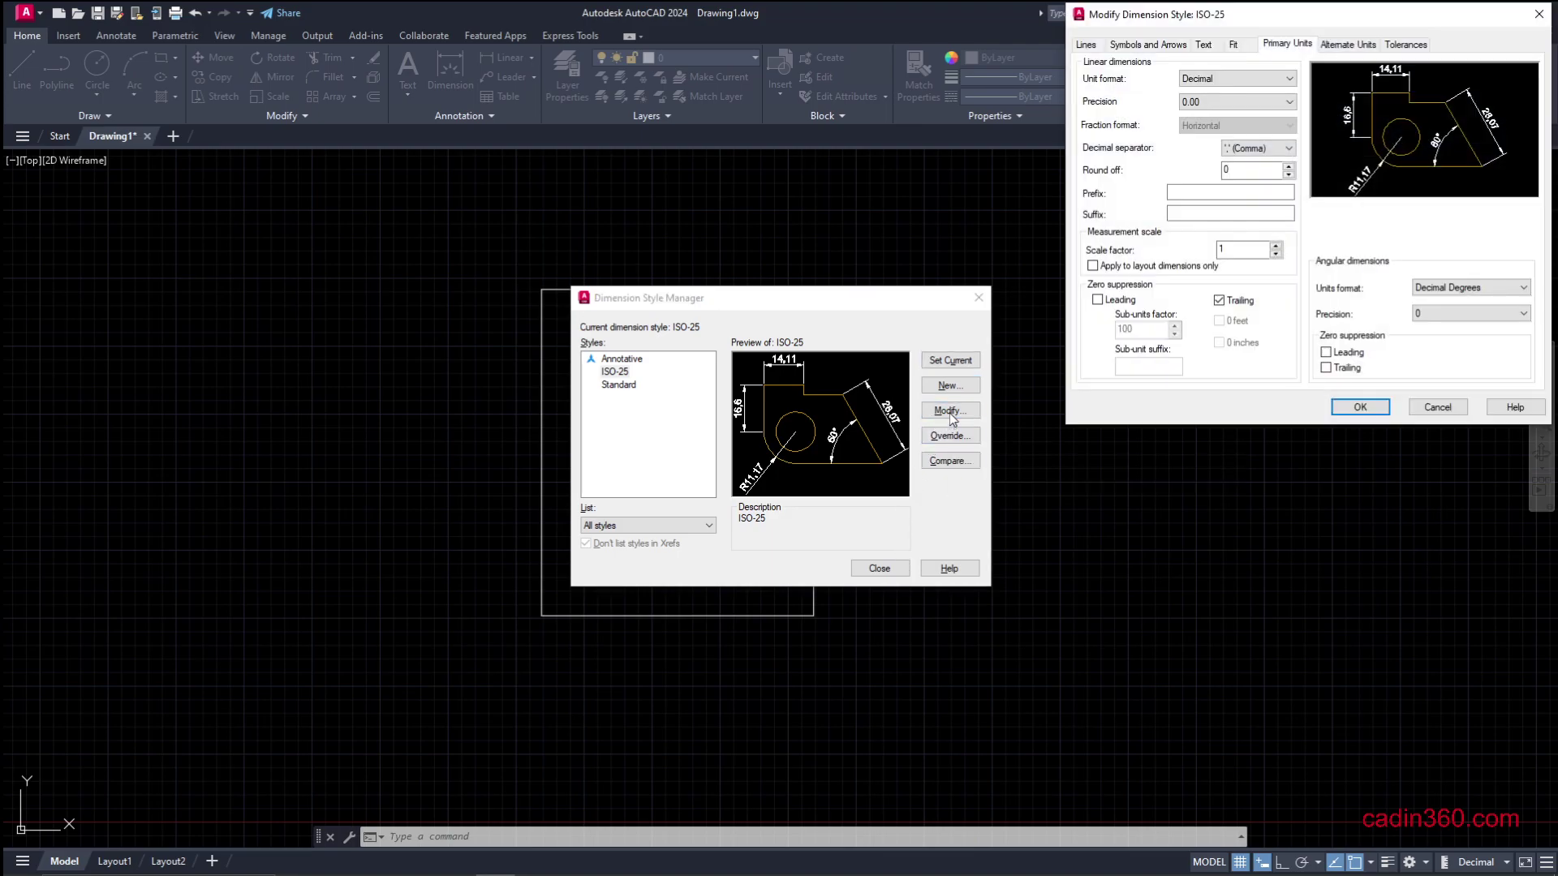
{"action": "left_click_drag", "start_coordinate": [1137, 25], "coordinate": [1017, 179]}
{"action": "left_click", "coordinate": [1118, 194]}
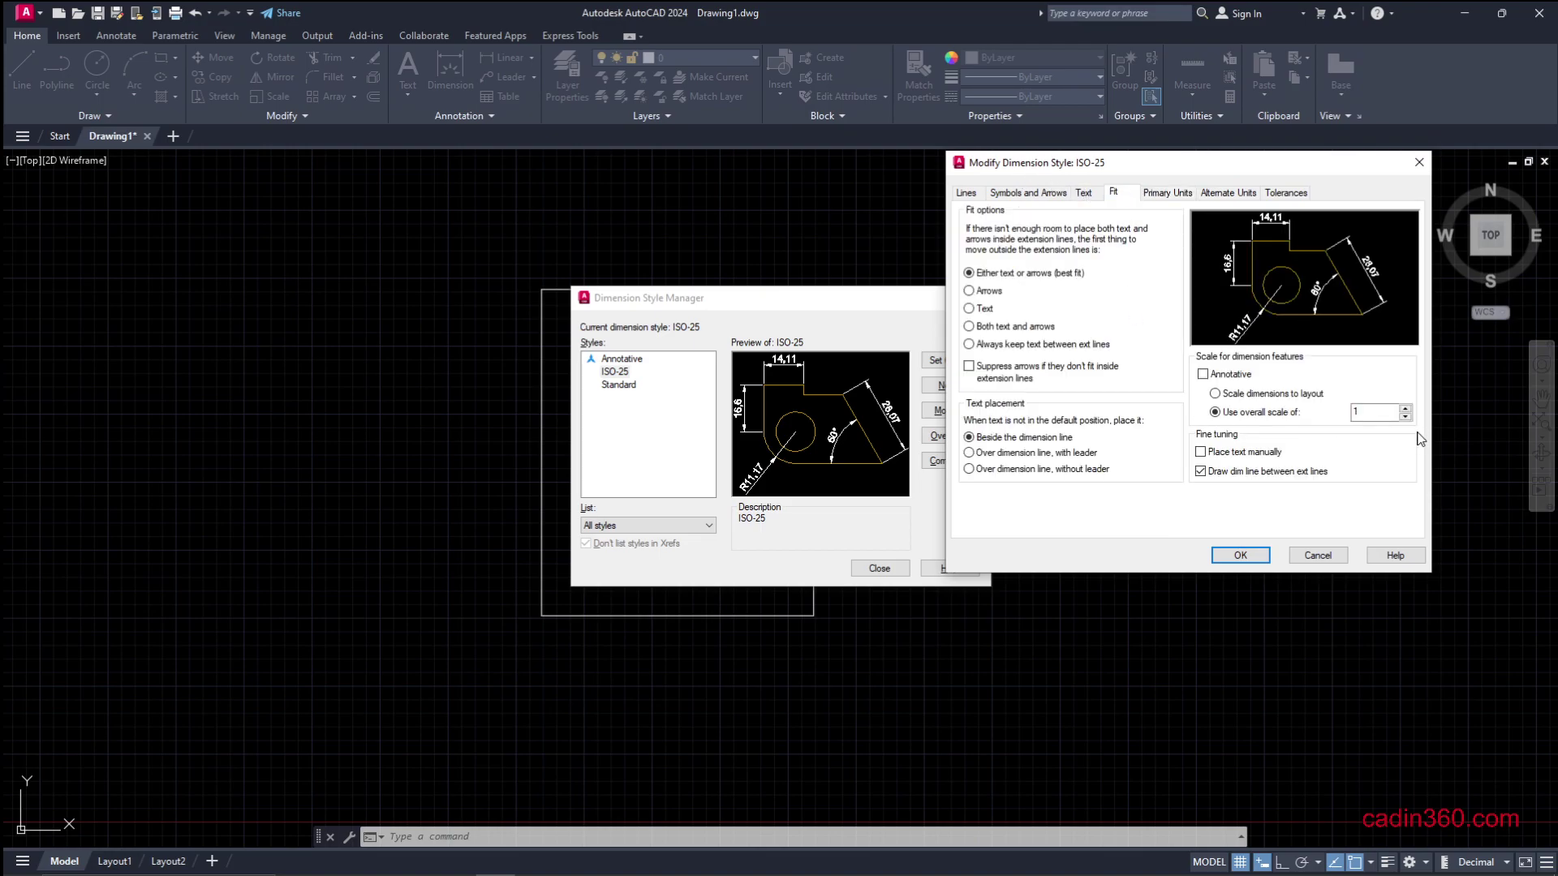
{"action": "double_click", "coordinate": [1356, 410]}
{"action": "type", "text": "12"}
{"action": "left_click", "coordinate": [1243, 556]}
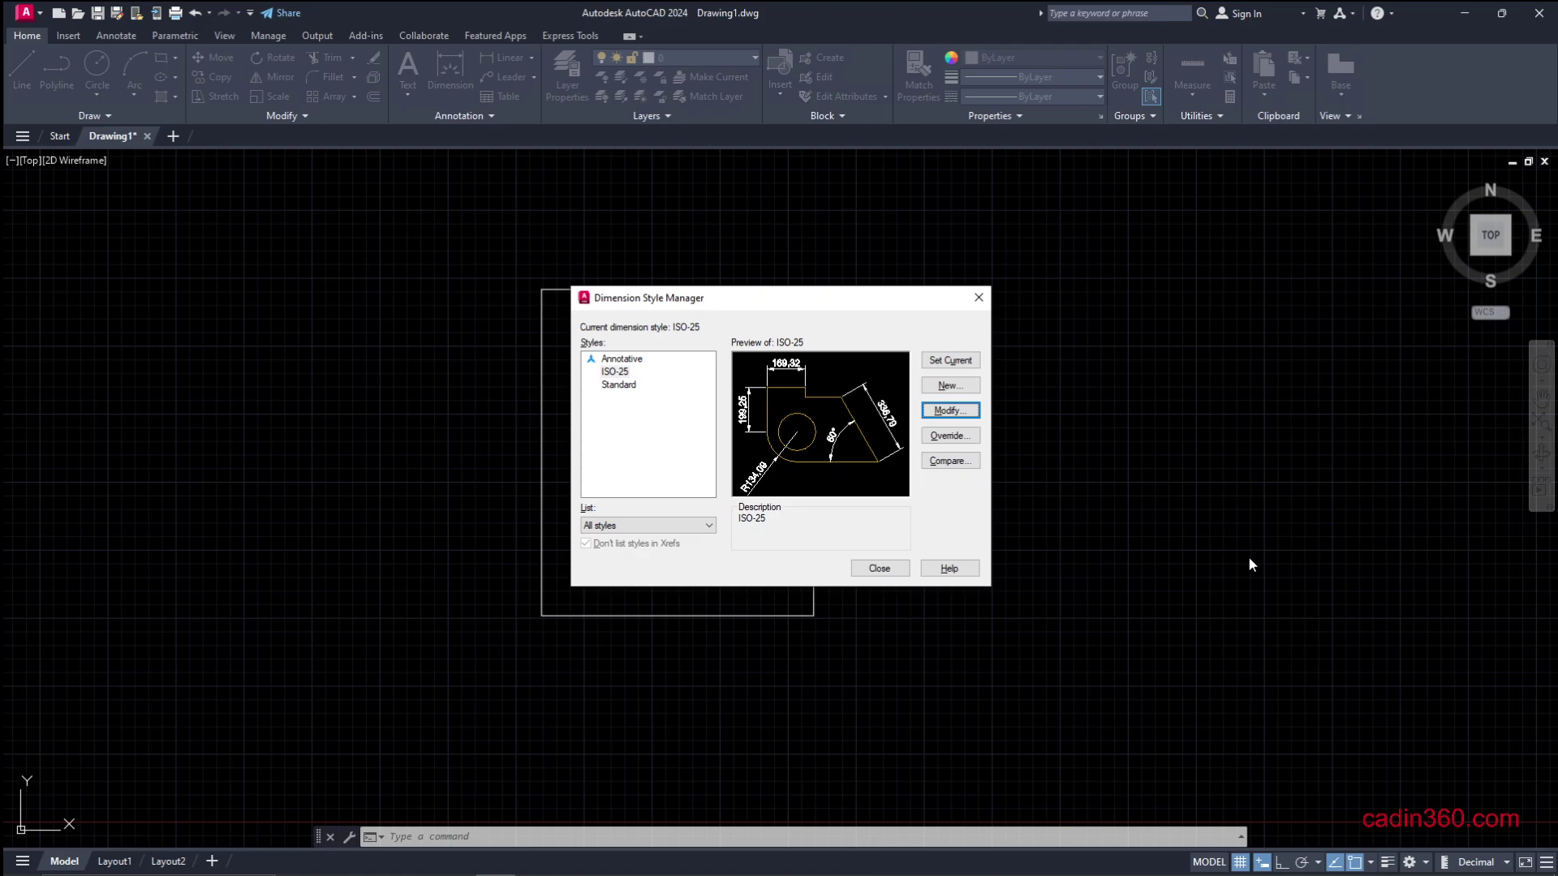
{"action": "left_click", "coordinate": [883, 572]}
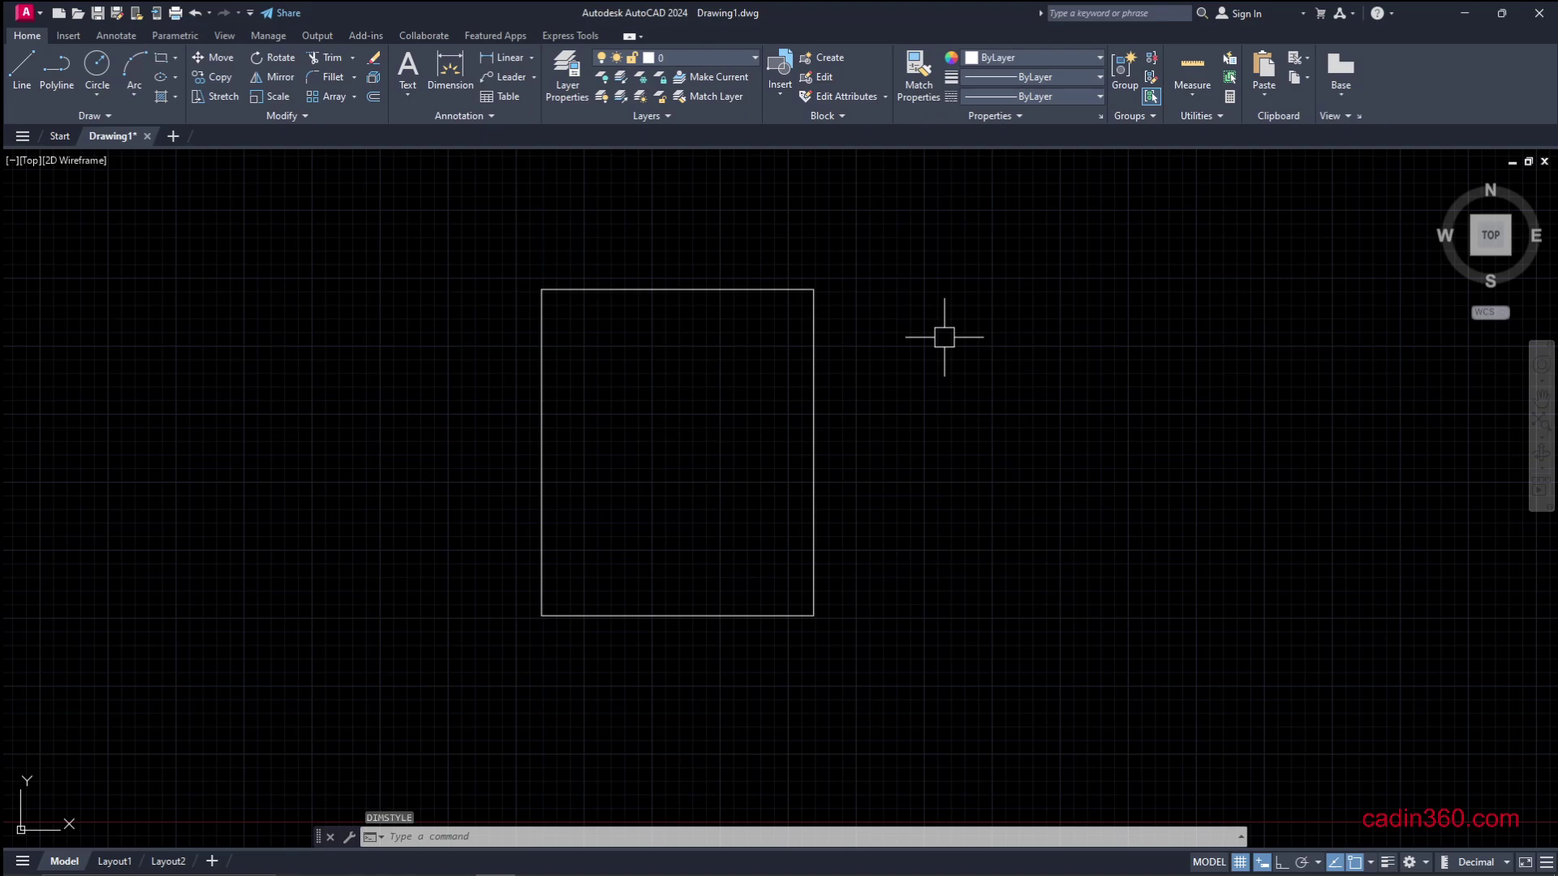
Step: Add linear dimensions with DLI: 1000 above the top edge, 1200 beside the right edge
{"action": "type", "text": "DLI"}
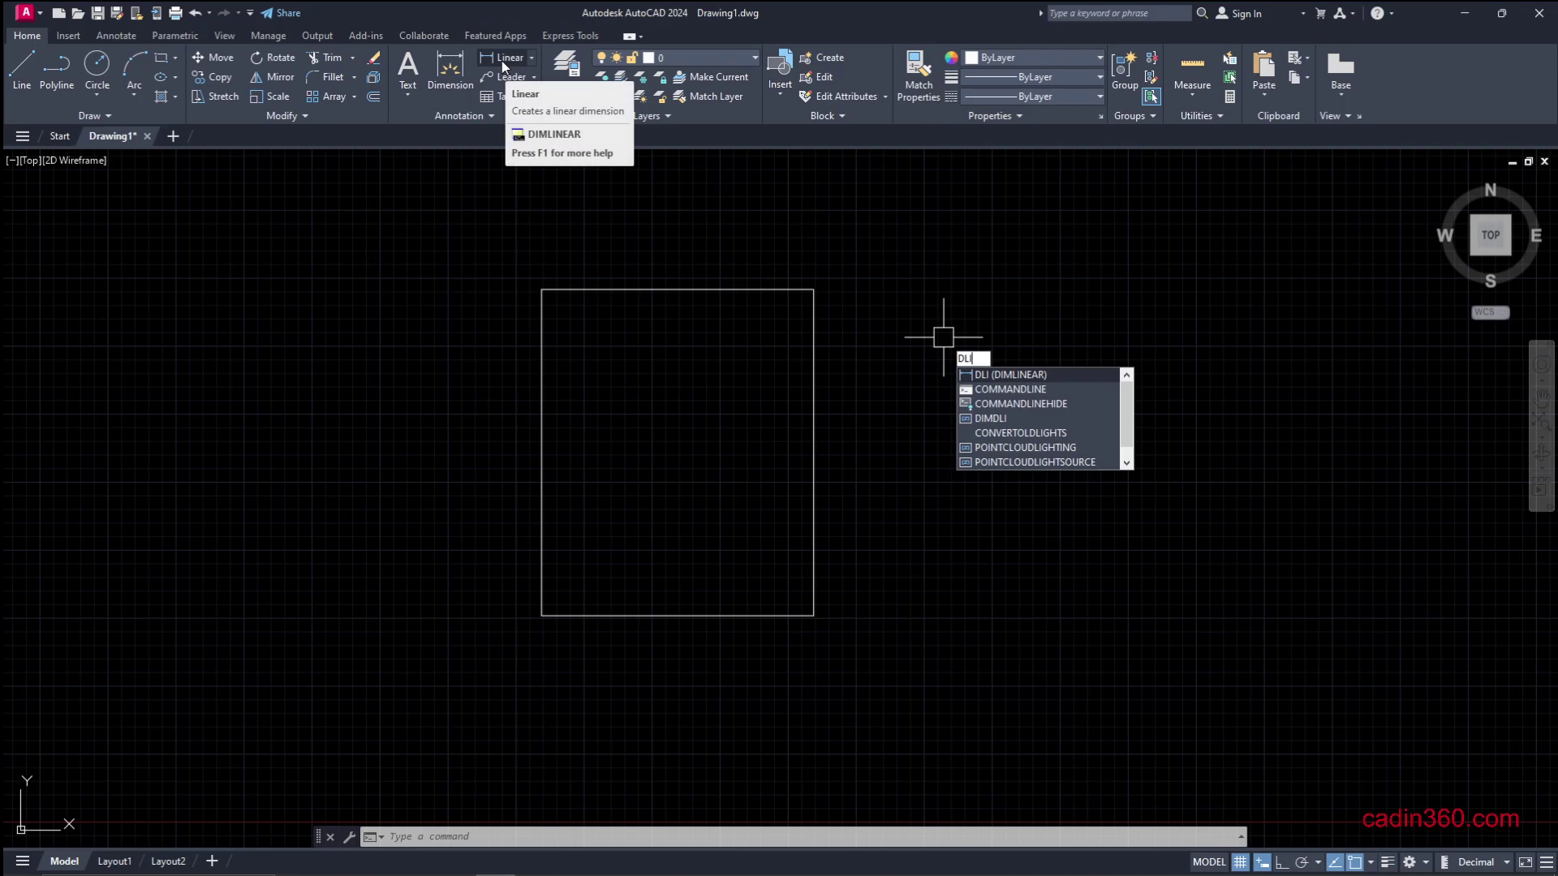
{"action": "left_click", "coordinate": [1007, 375]}
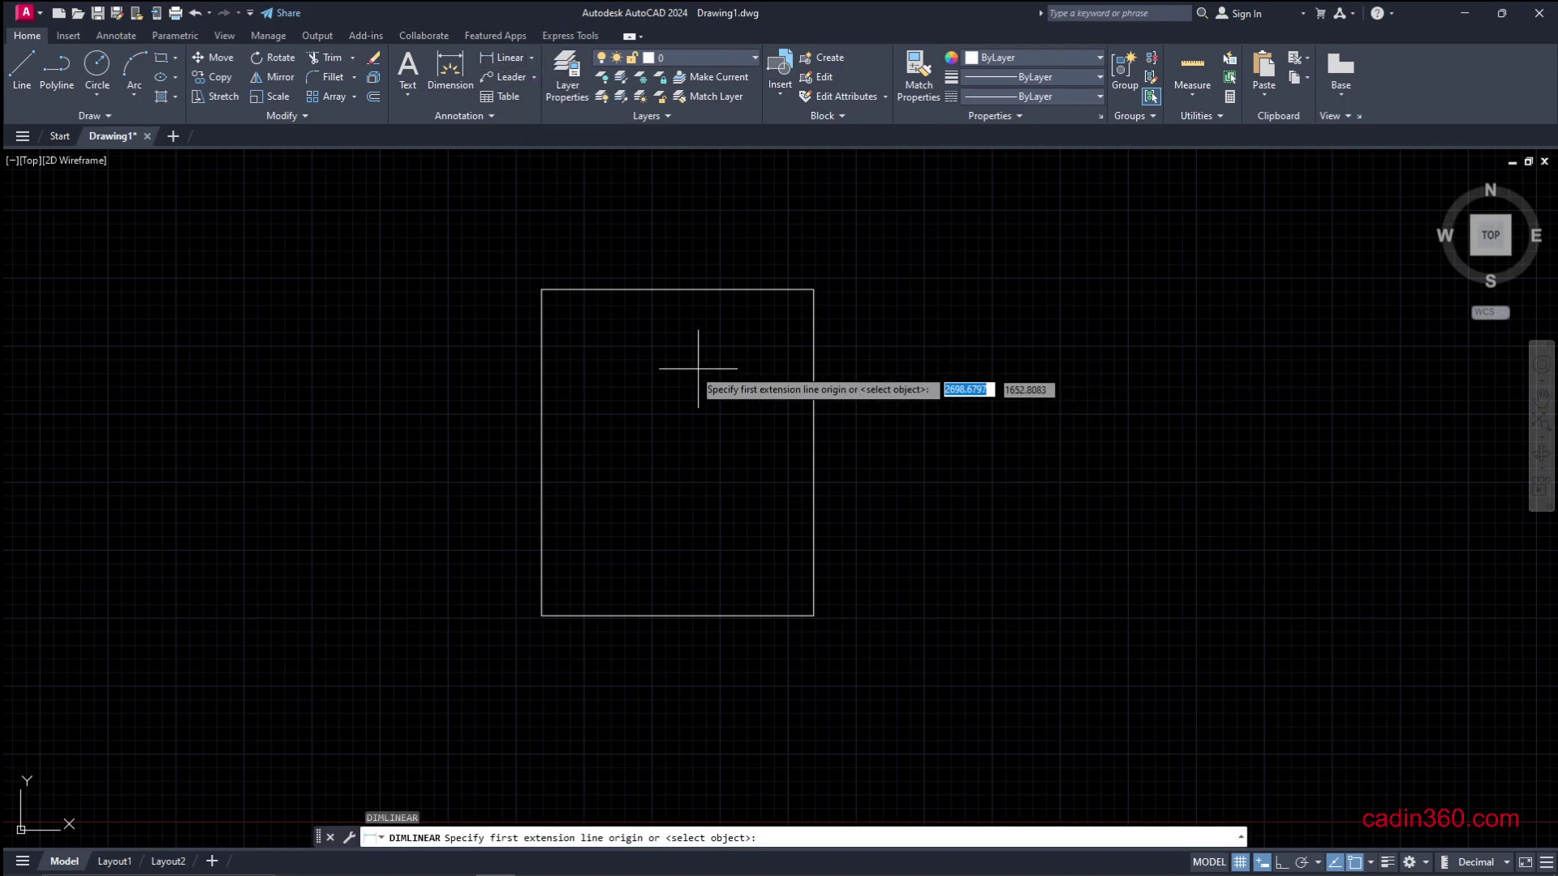
{"action": "left_click", "coordinate": [541, 289]}
{"action": "left_click", "coordinate": [814, 289]}
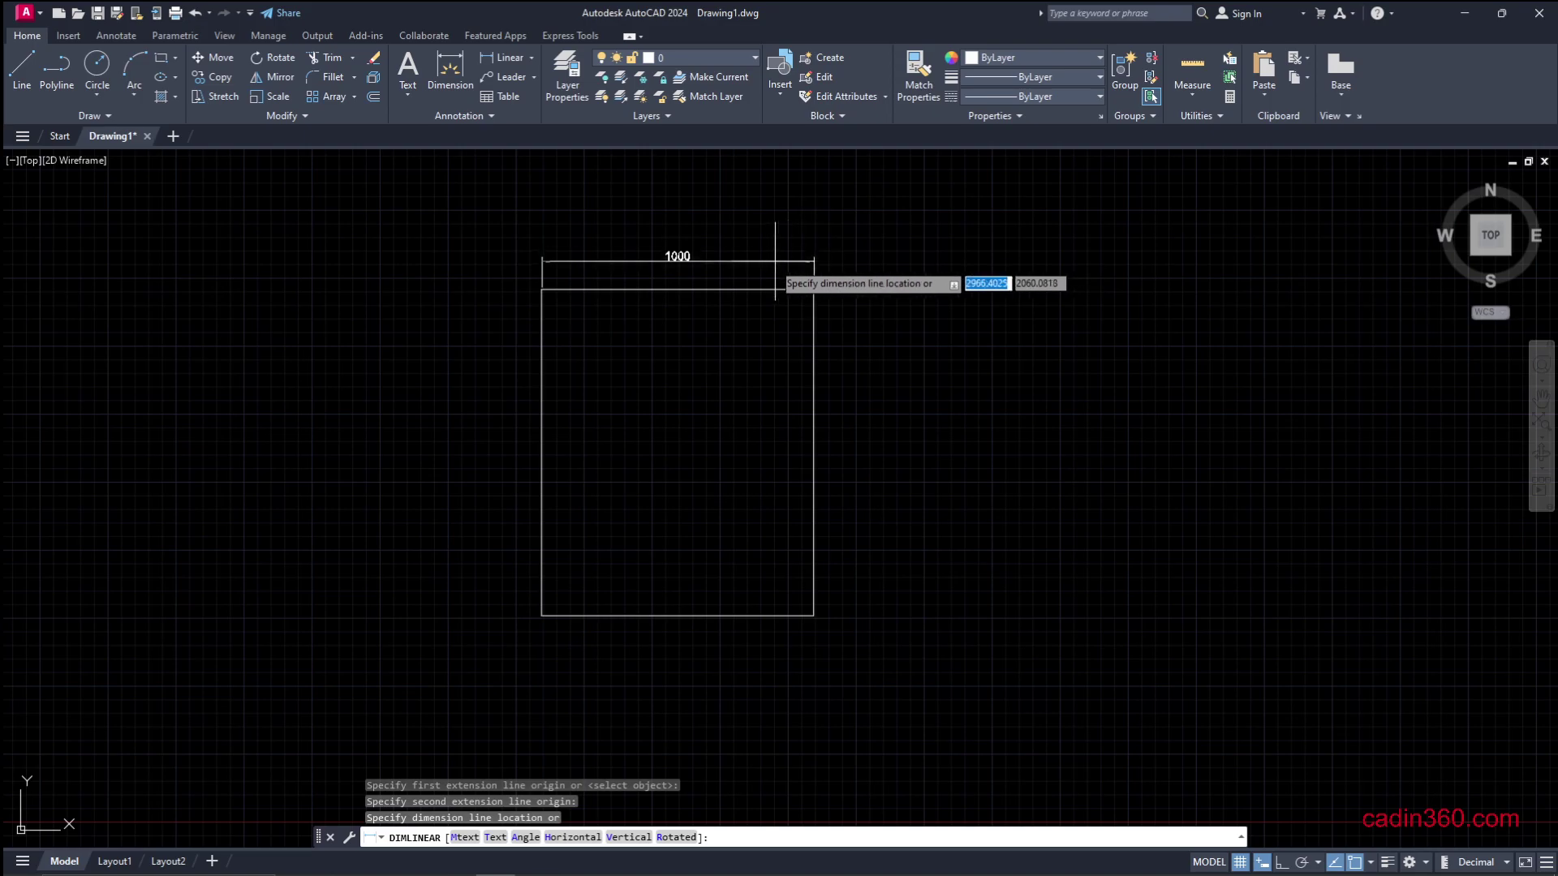
{"action": "left_click", "coordinate": [771, 262]}
{"action": "key", "text": "Return"}
{"action": "key", "text": "Return"}
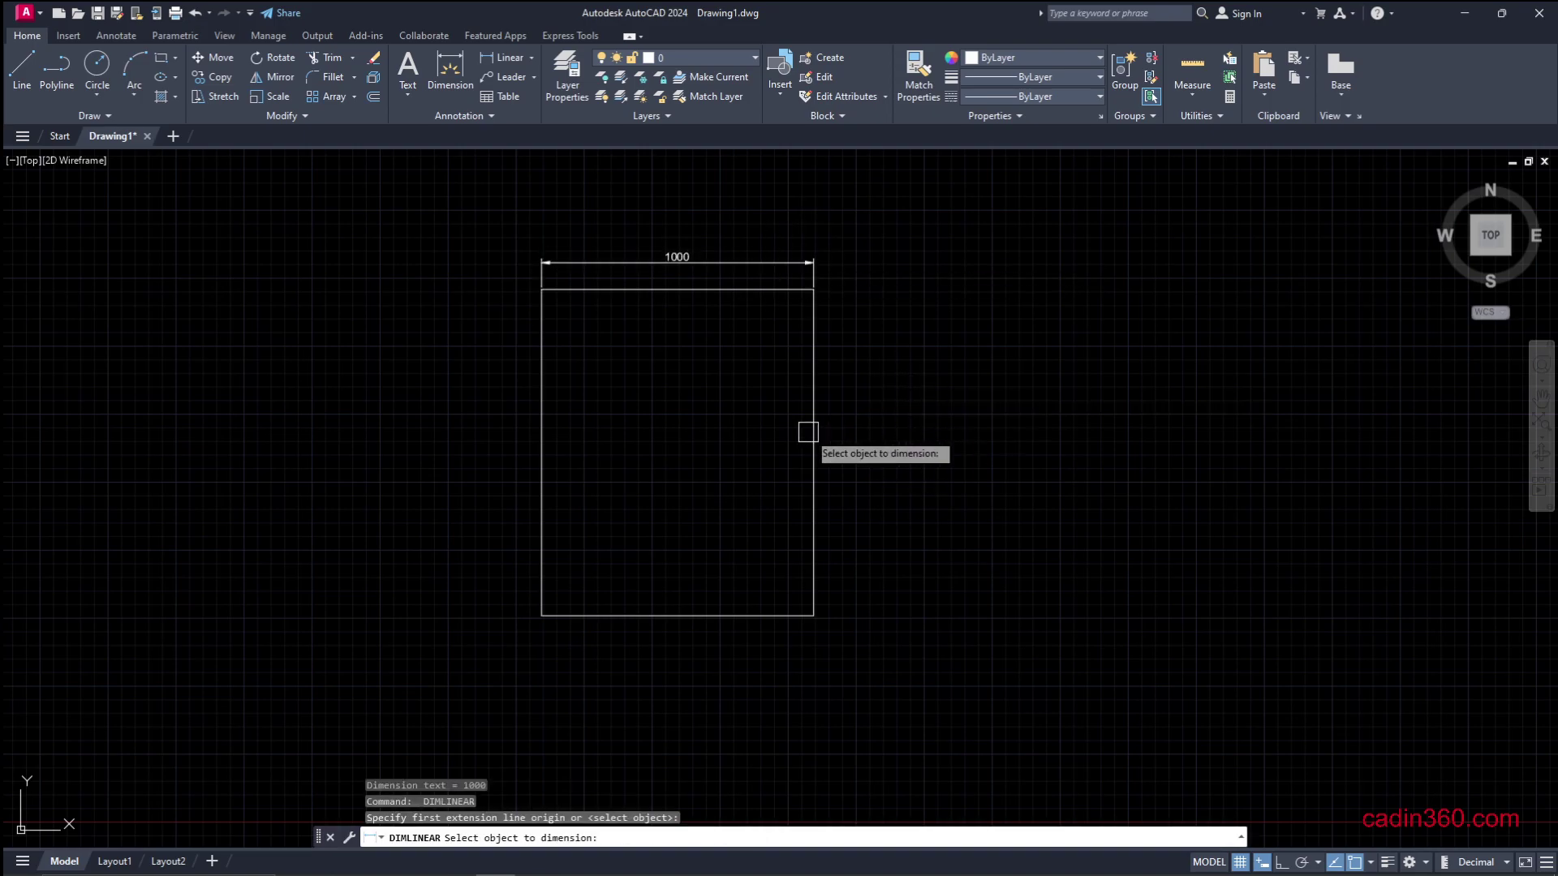
{"action": "left_click", "coordinate": [813, 430]}
{"action": "left_click", "coordinate": [860, 449]}
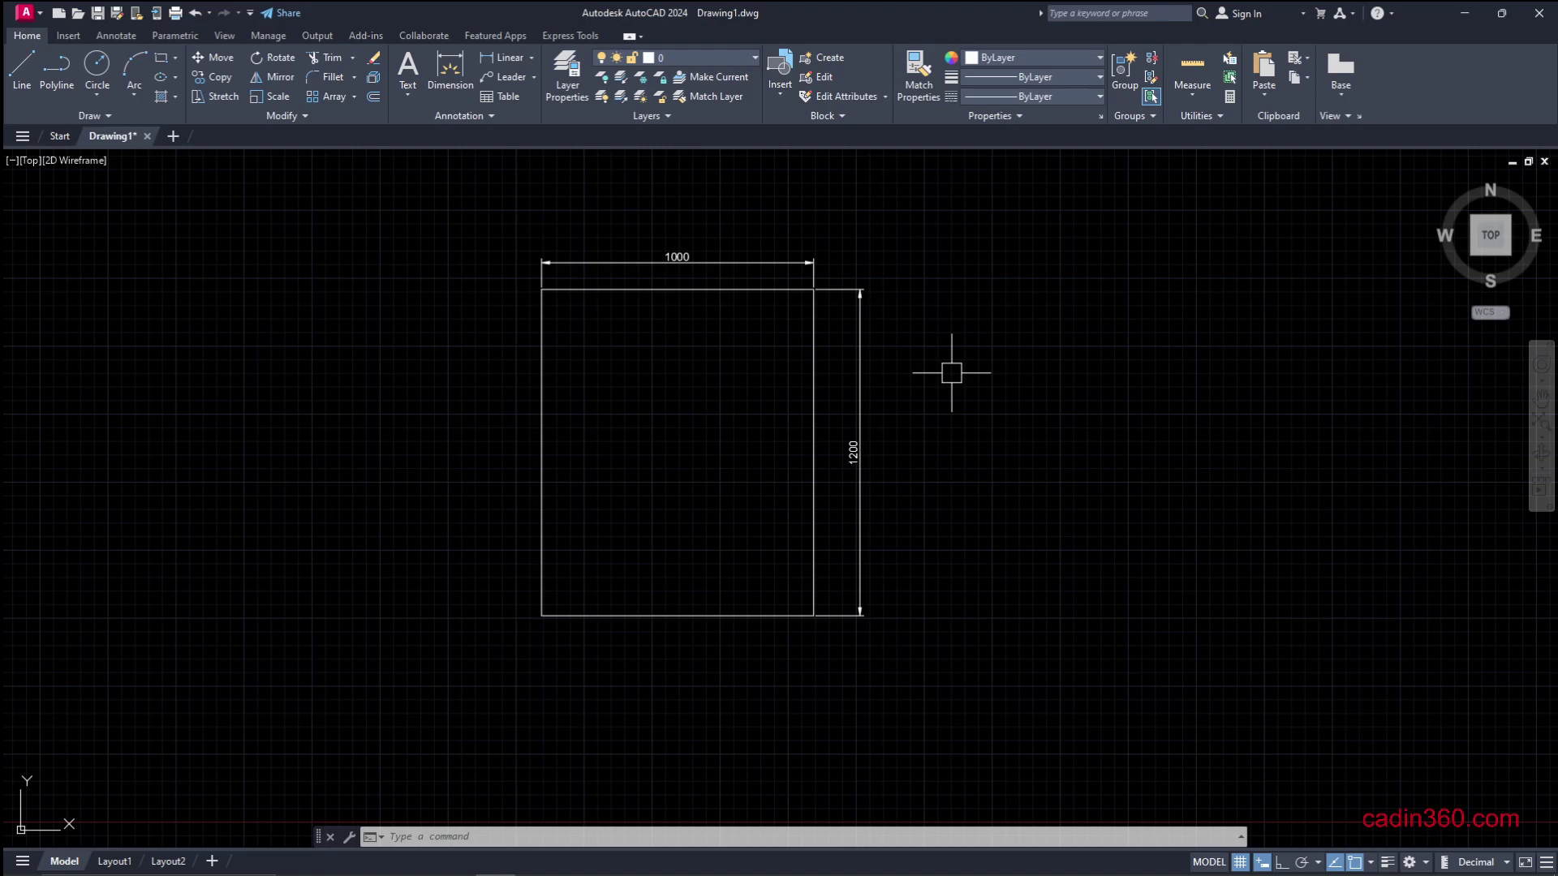
Step: Run -DWGUNITS with Inches (1) and Decimal (2), default precision, and rescale existing objects
{"action": "type", "text": "-DWGUNITS"}
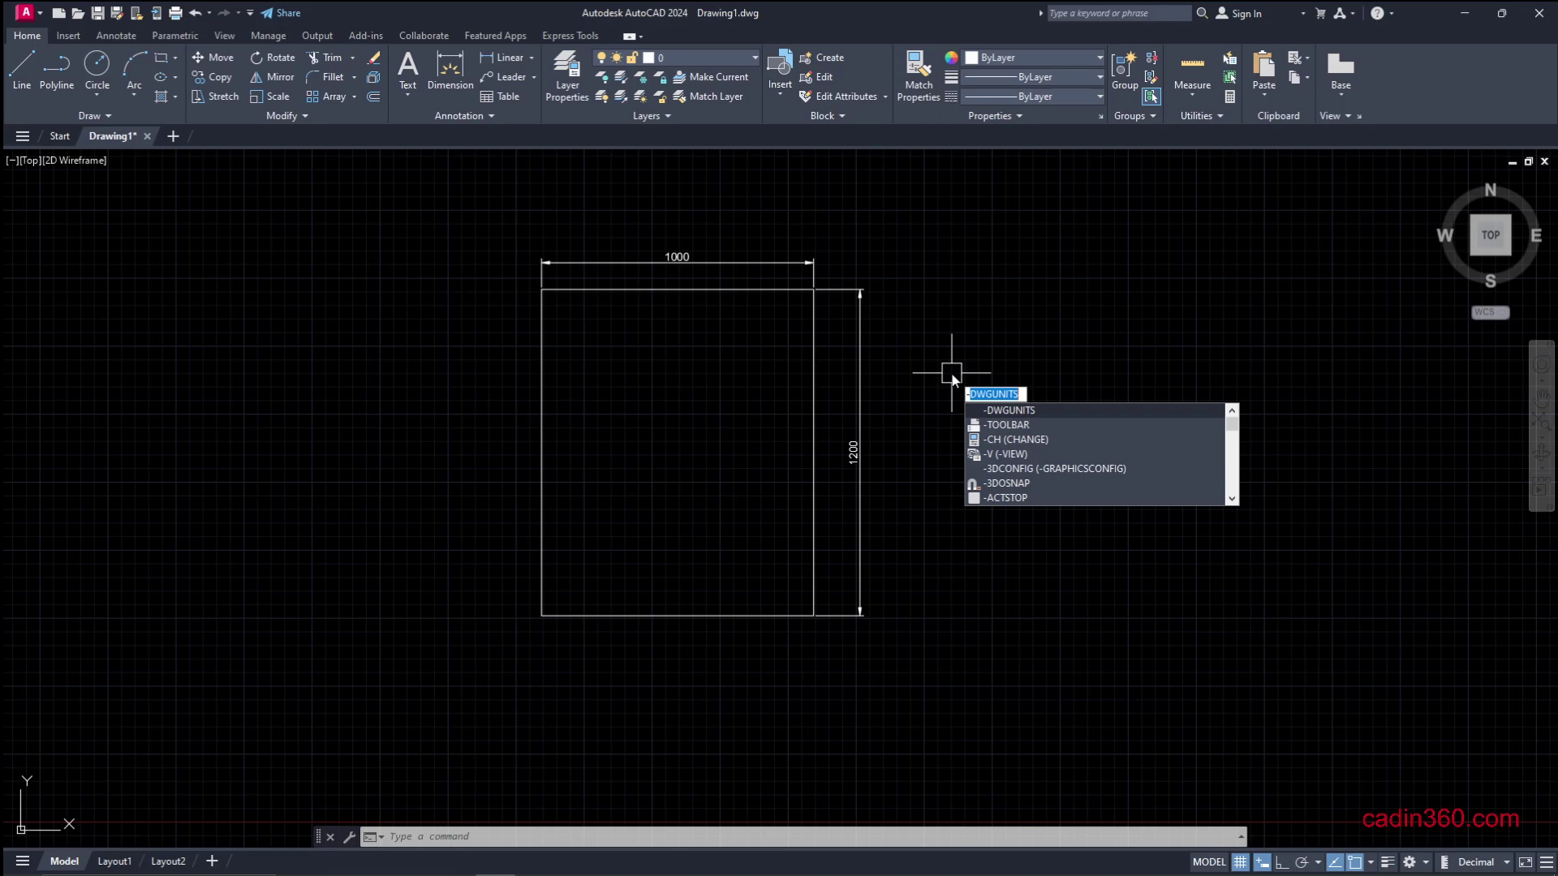
{"action": "key", "text": "Return"}
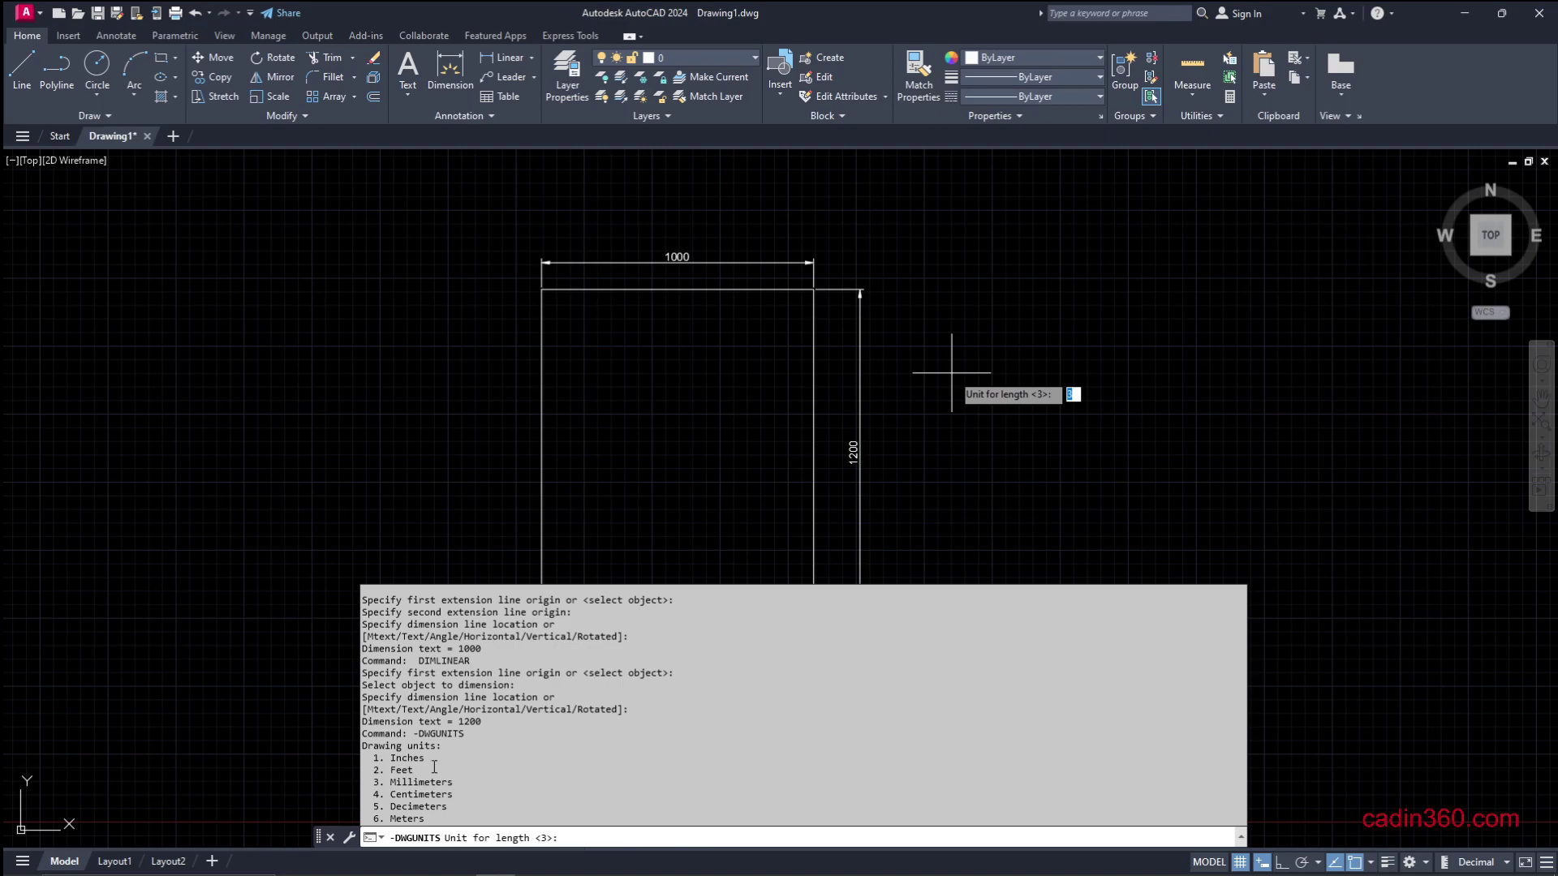
{"action": "type", "text": "1"}
{"action": "key", "text": "Return"}
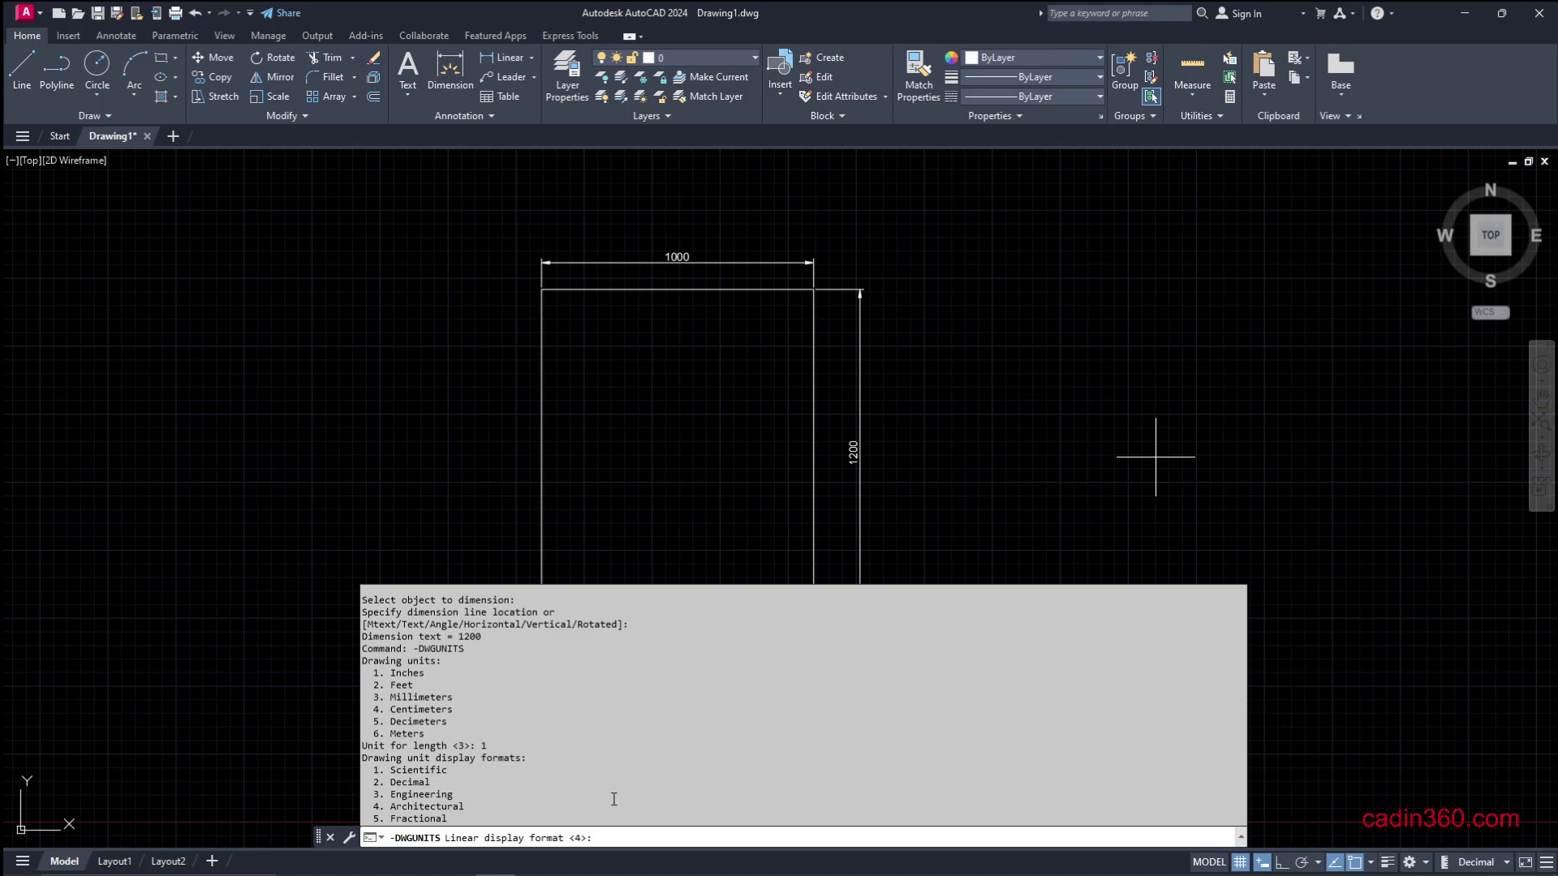
{"action": "type", "text": "2"}
{"action": "key", "text": "Return"}
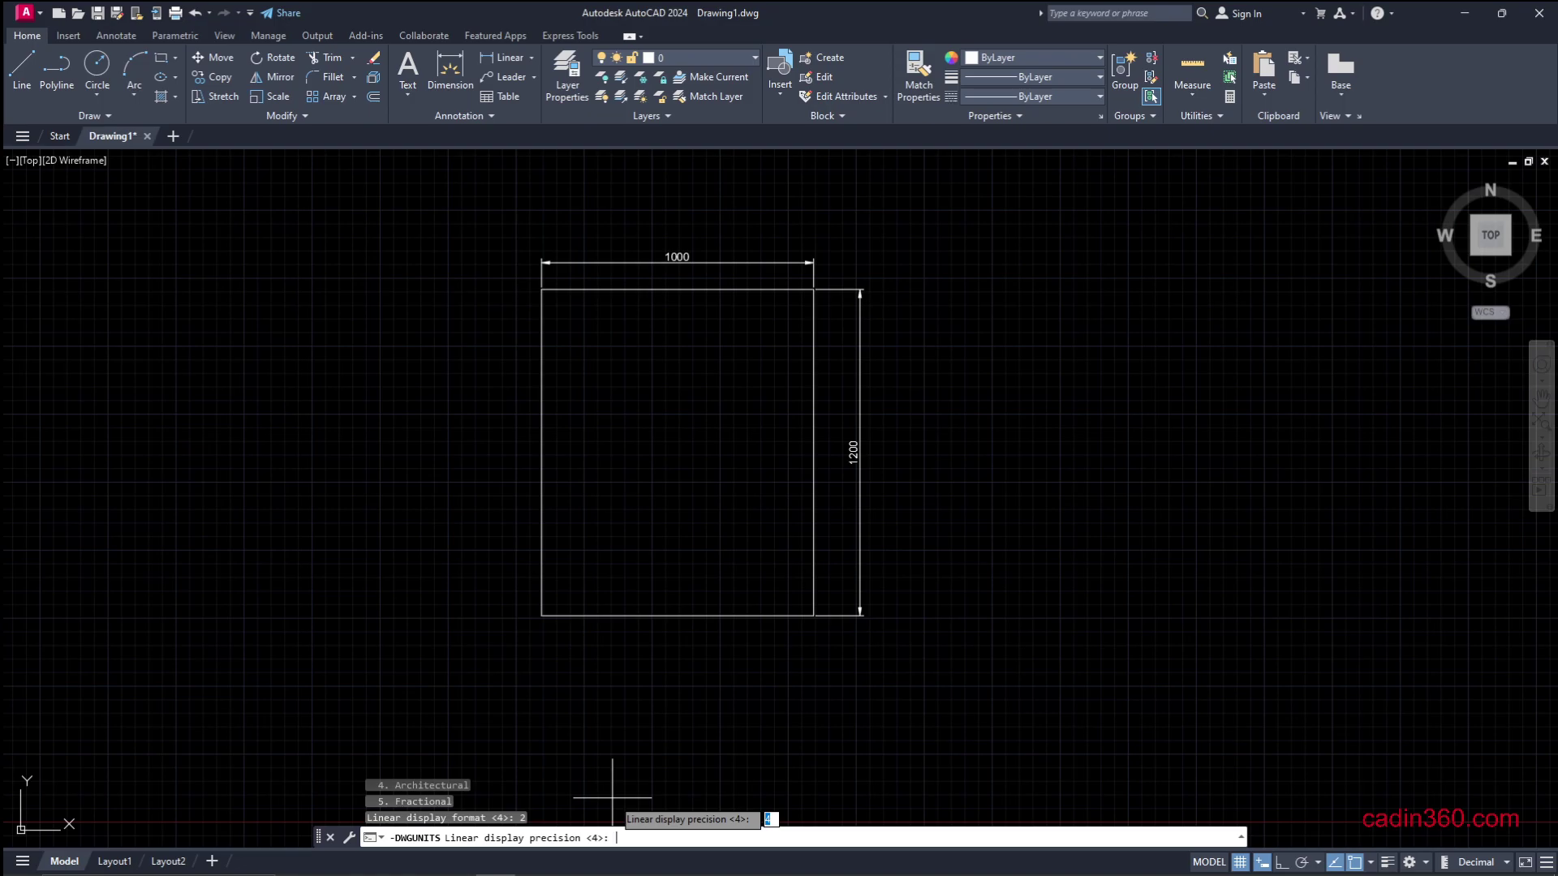
{"action": "key", "text": "Return"}
{"action": "key", "text": "Return"}
{"action": "key", "text": "Return"}
{"action": "key", "text": "Return"}
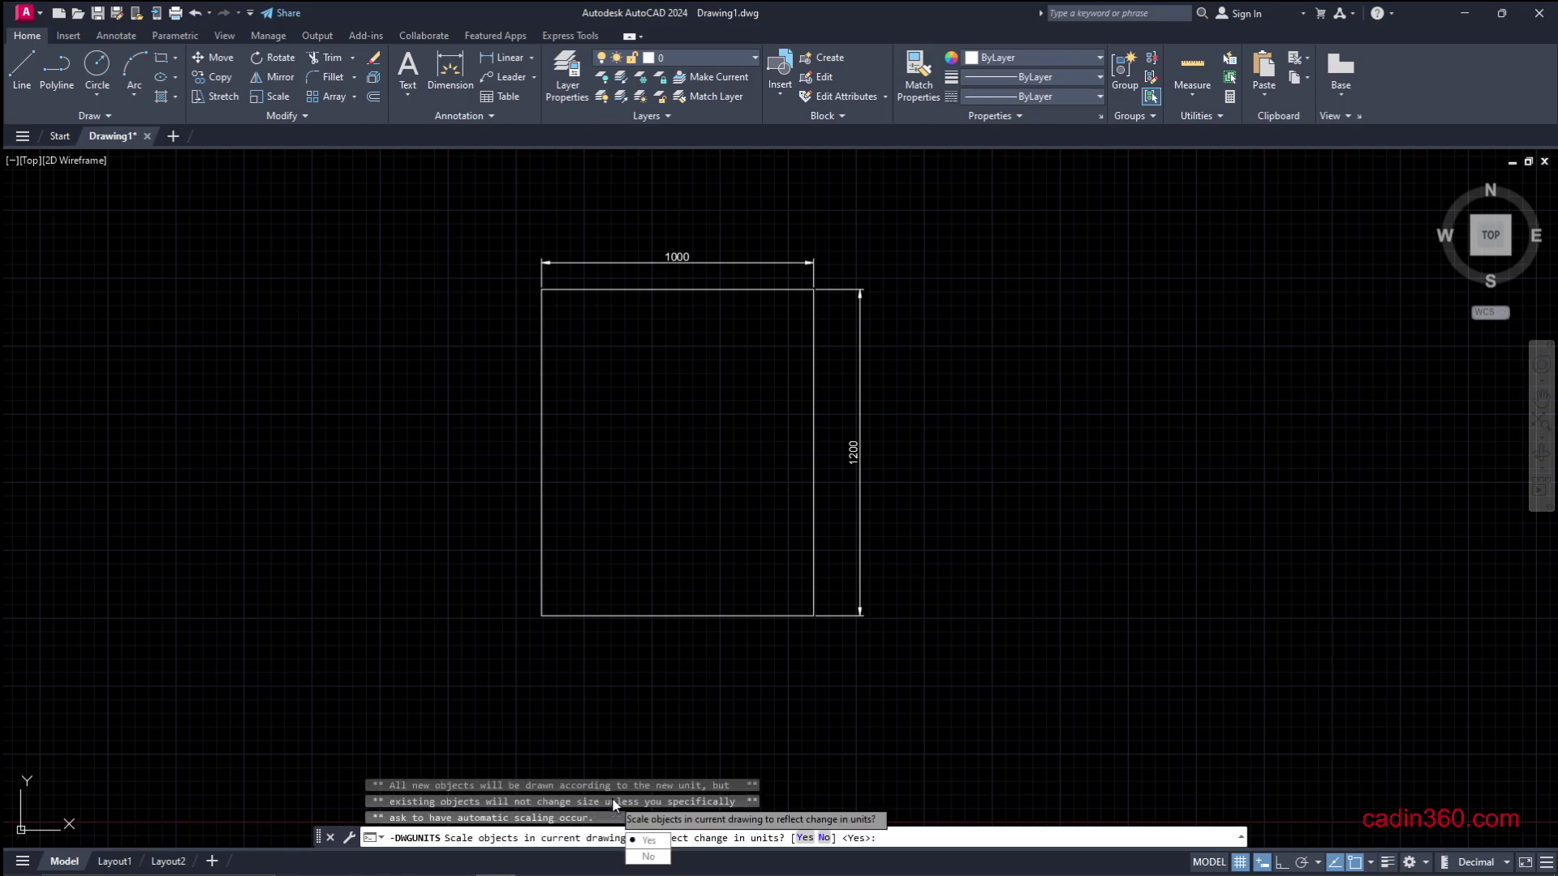
{"action": "key", "text": "Return"}
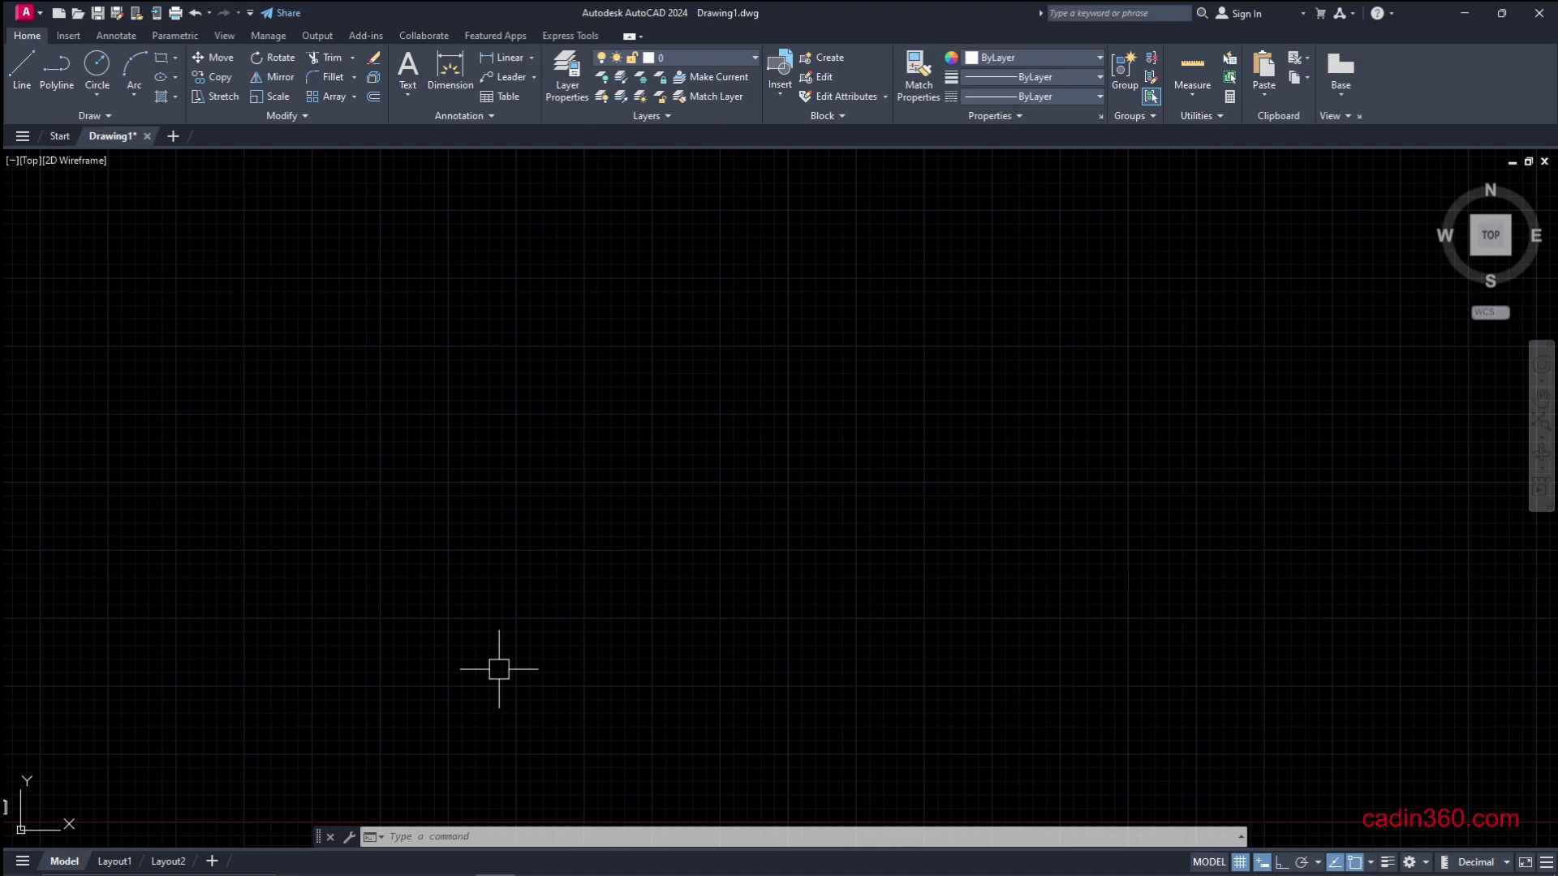
Step: Zoom to extents and centre the rectangle, now dimensioned 39.37 by 47.24
{"action": "type", "text": "z"}
{"action": "key", "text": "Return"}
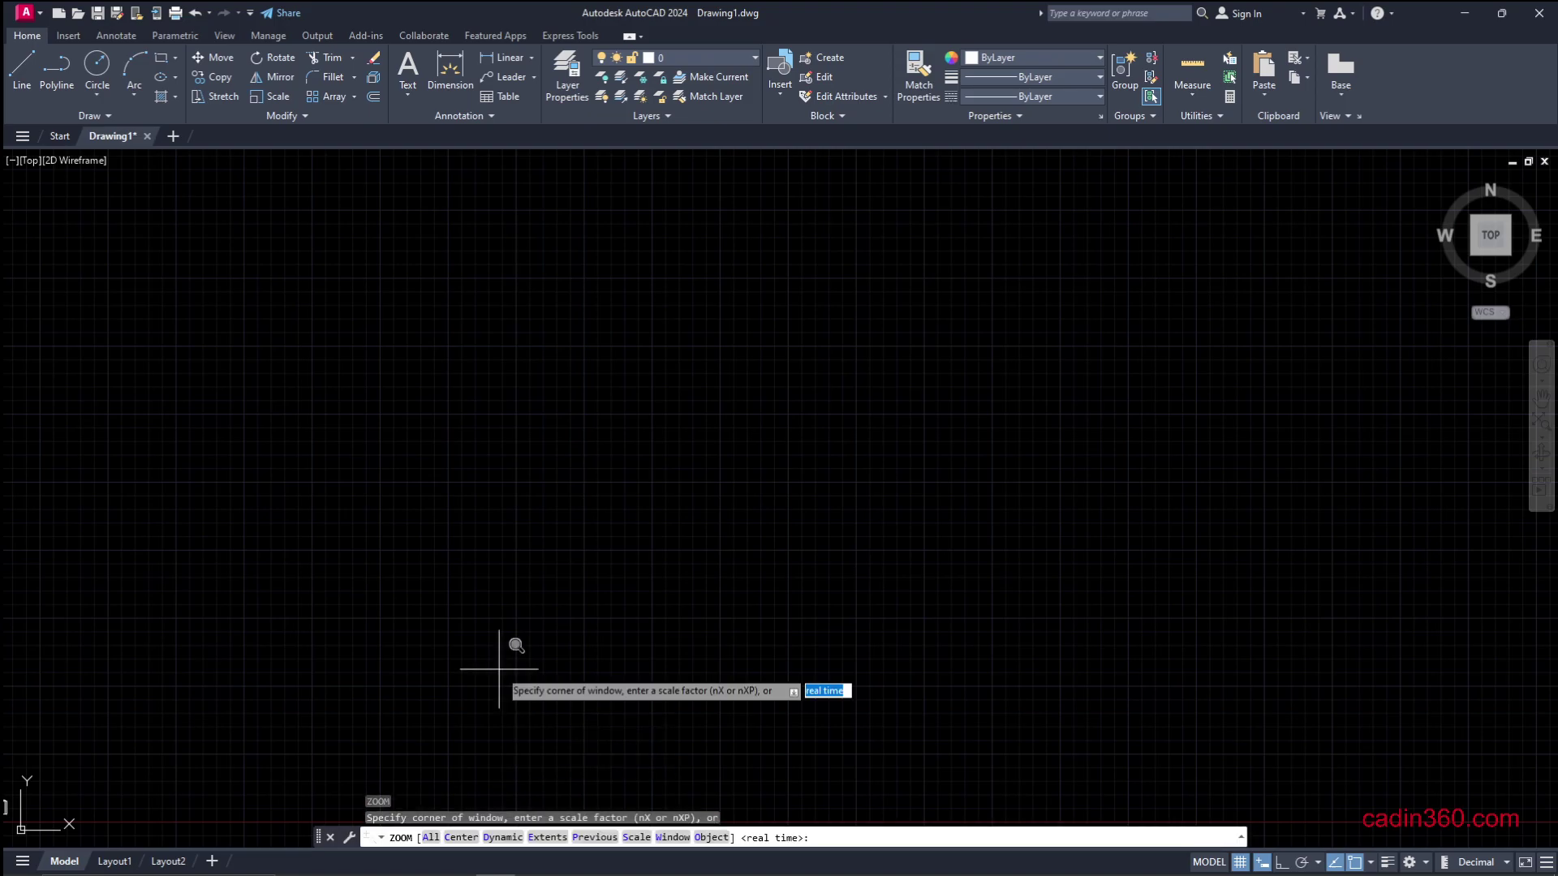
{"action": "type", "text": "e"}
{"action": "key", "text": "Return"}
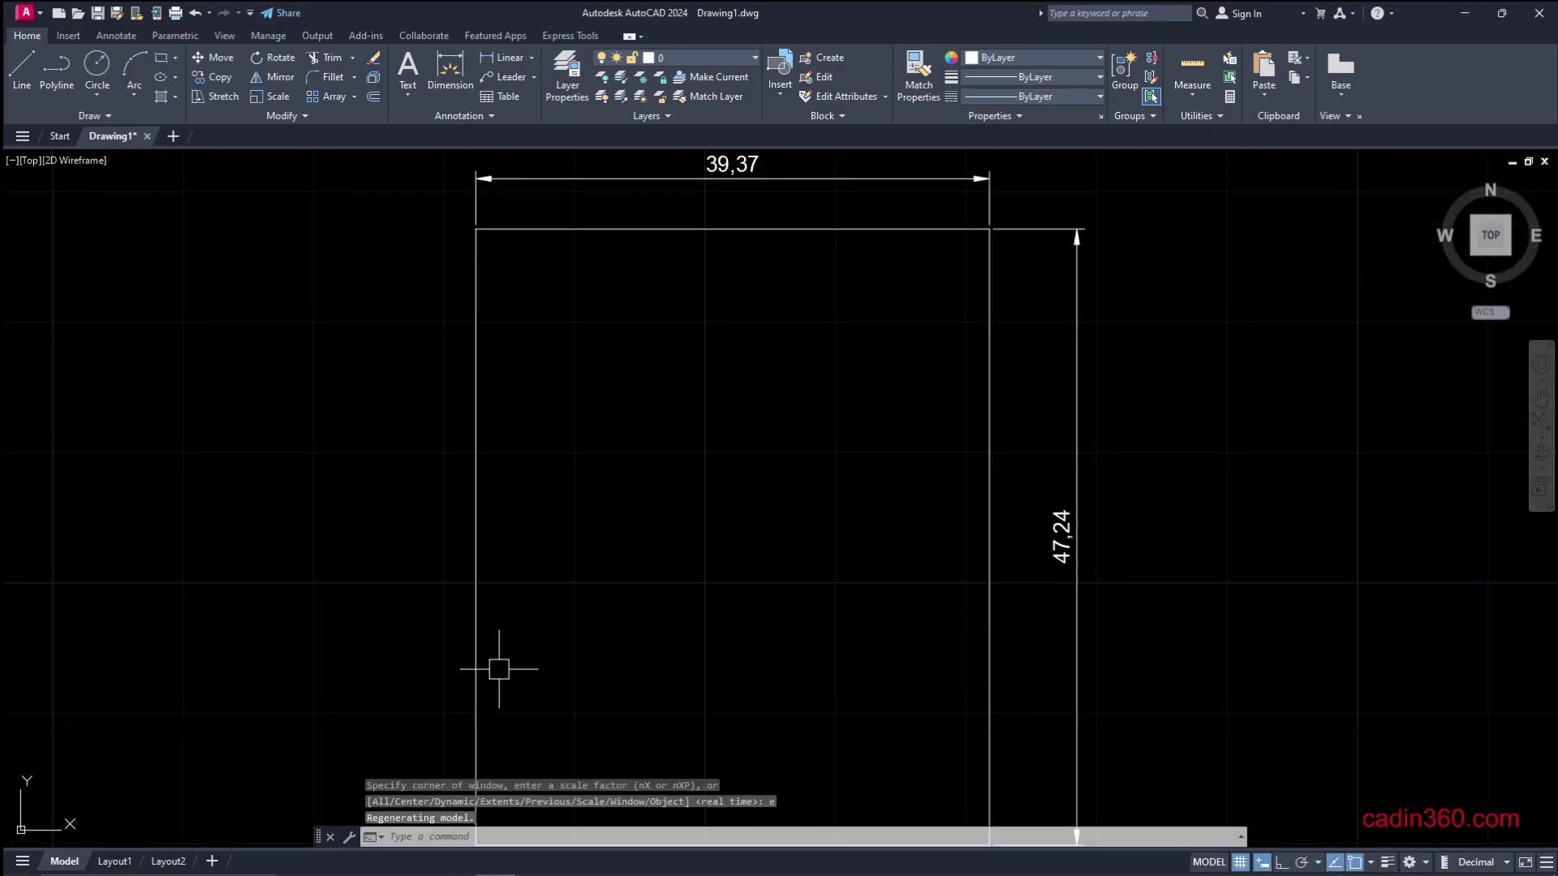
{"action": "scroll", "coordinate": [431, 466], "scroll_direction": "down", "scroll_amount": 2}
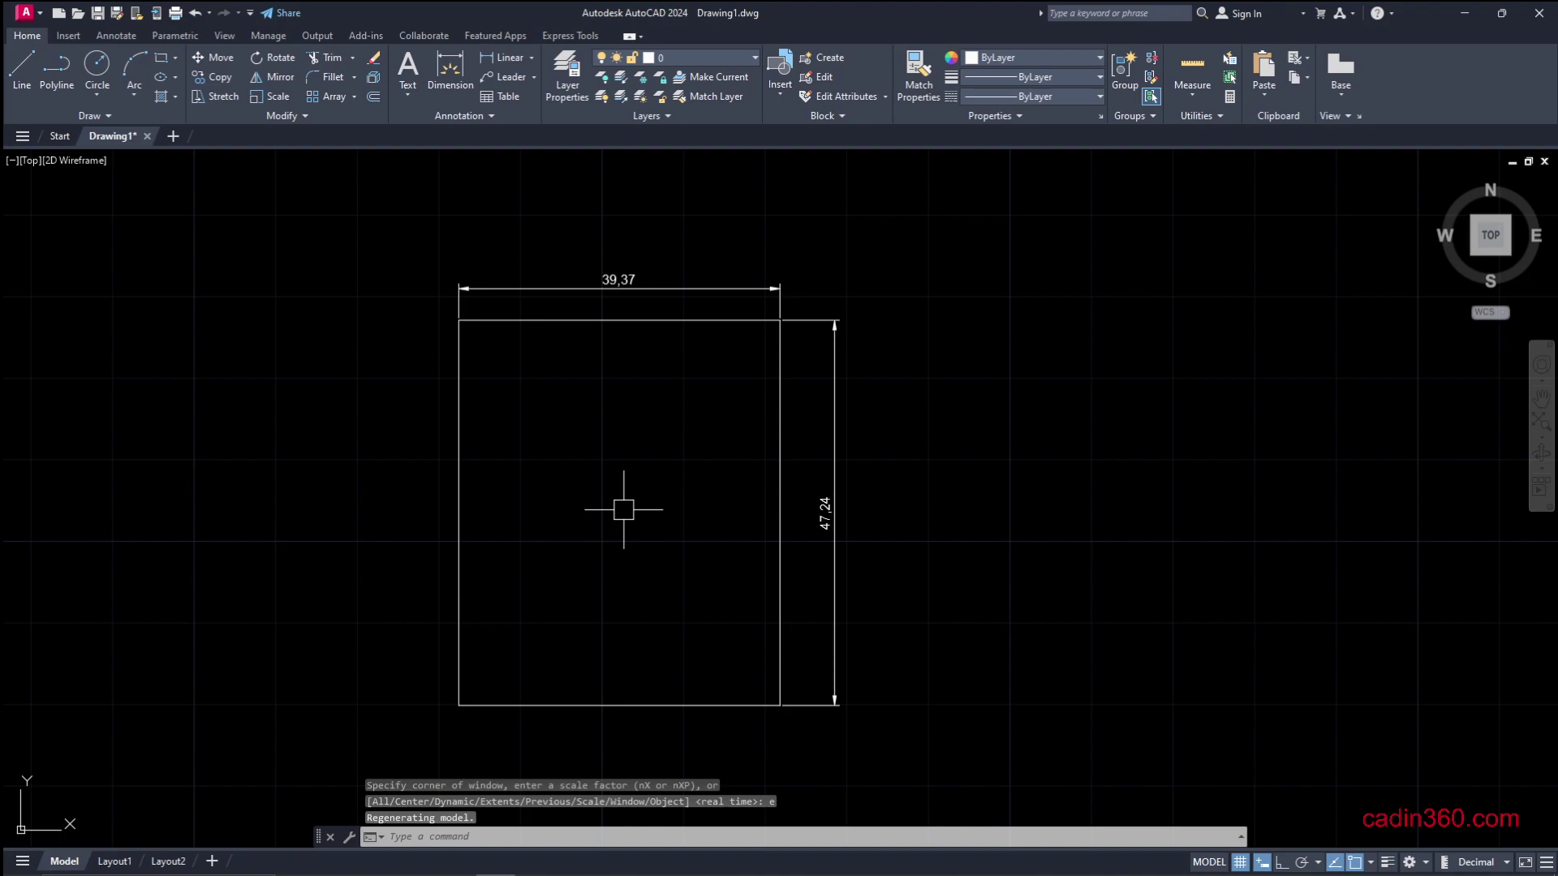
{"action": "middle_click_drag", "start_coordinate": [623, 509], "coordinate": [706, 506]}
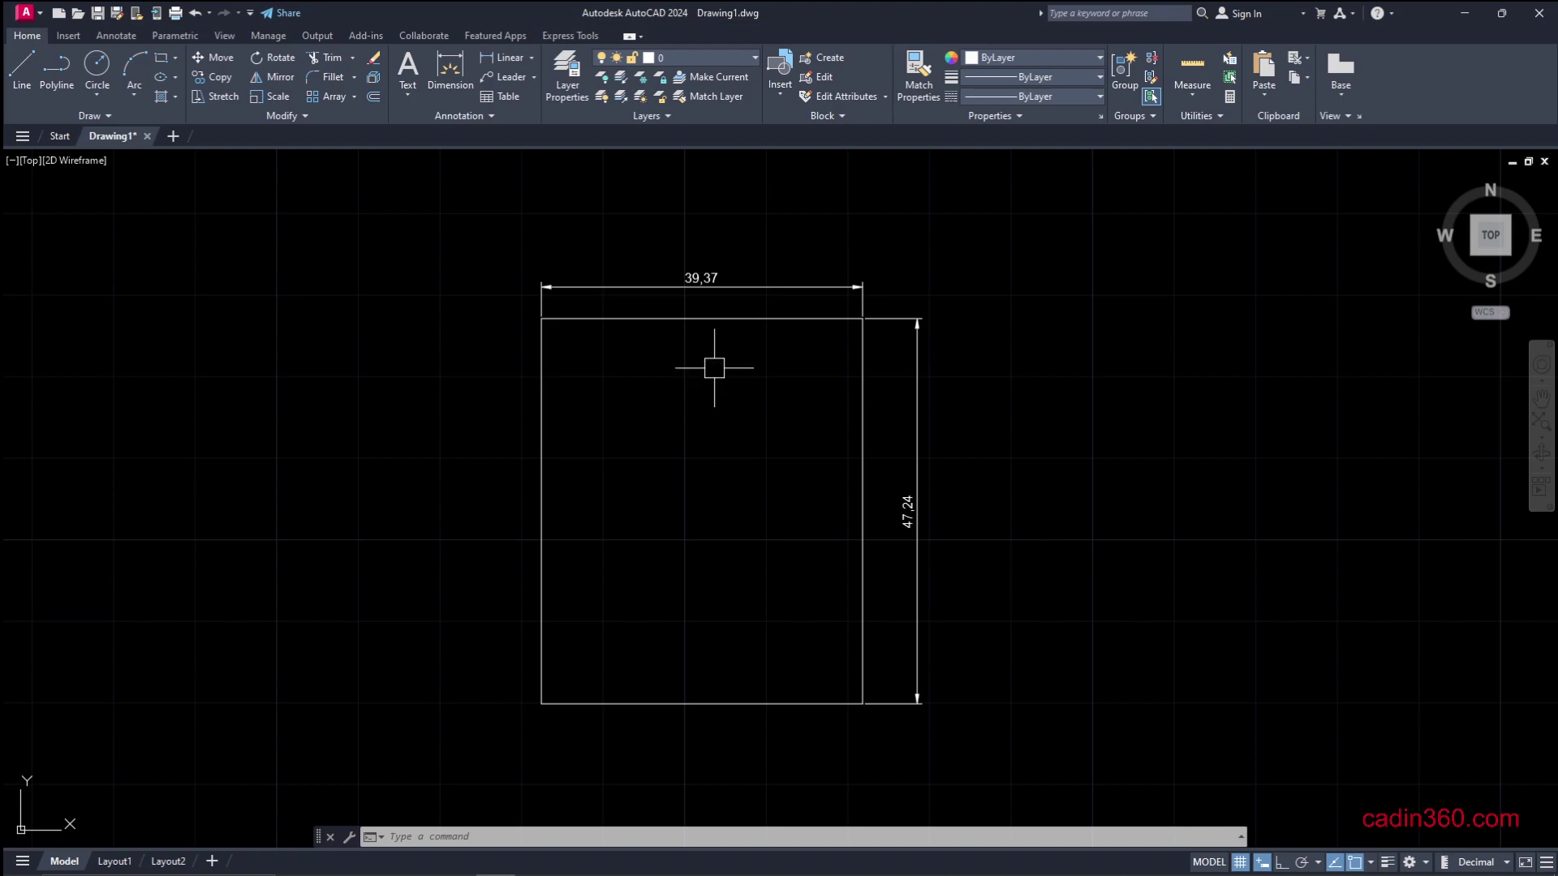
{"action": "scroll", "coordinate": [714, 368], "scroll_direction": "up", "scroll_amount": 2}
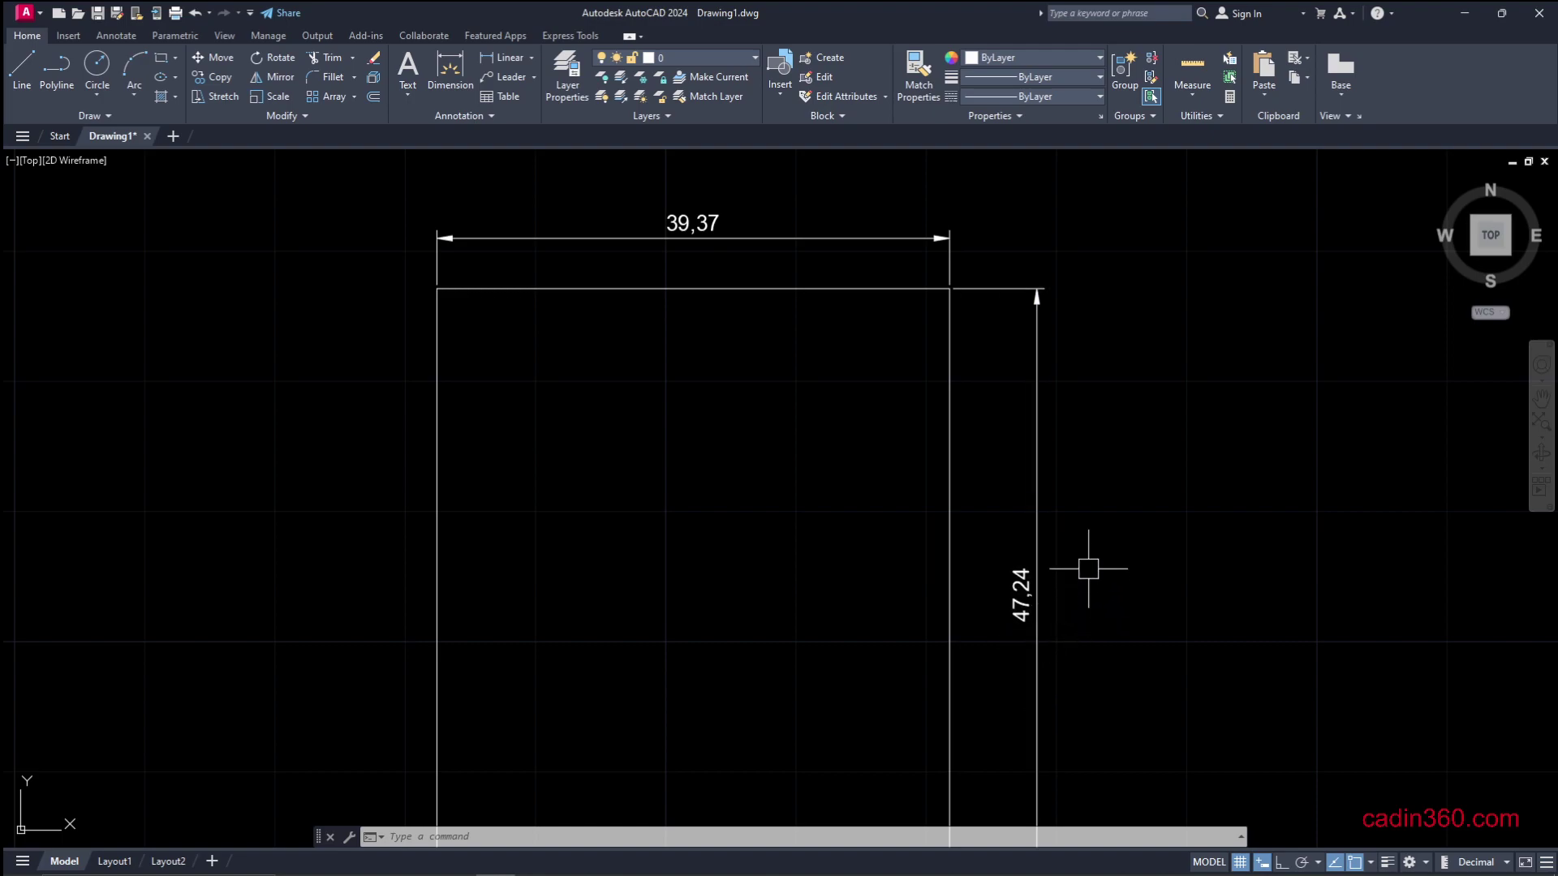
{"action": "scroll", "coordinate": [1088, 569], "scroll_direction": "down", "scroll_amount": 3}
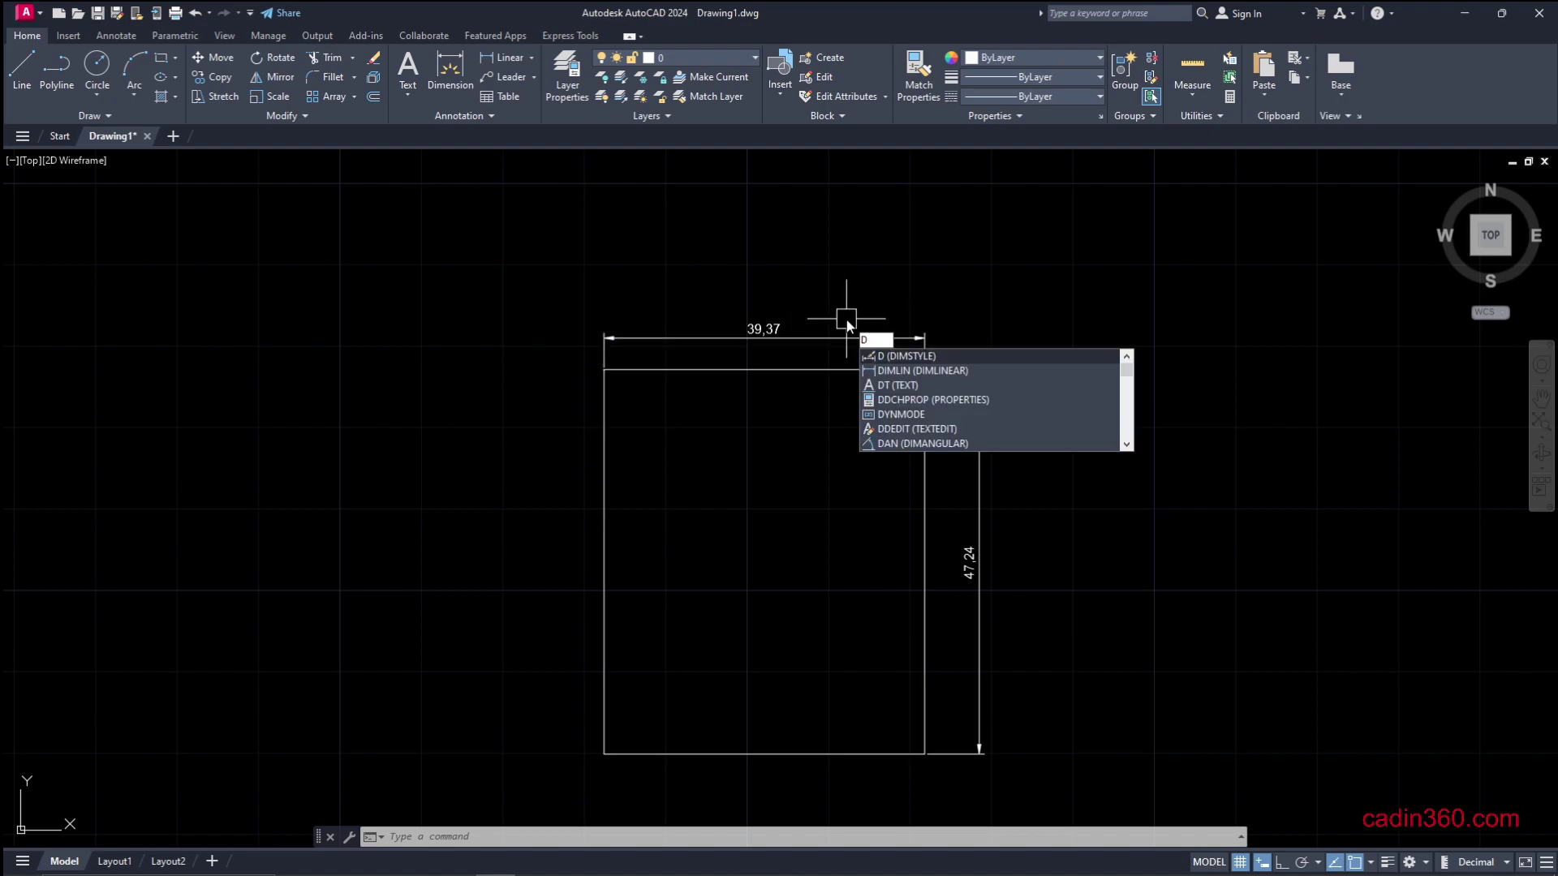
Step: Make ISO-25 current, discarding overrides, and set its primary unit format to Engineering
{"action": "key", "text": "Return"}
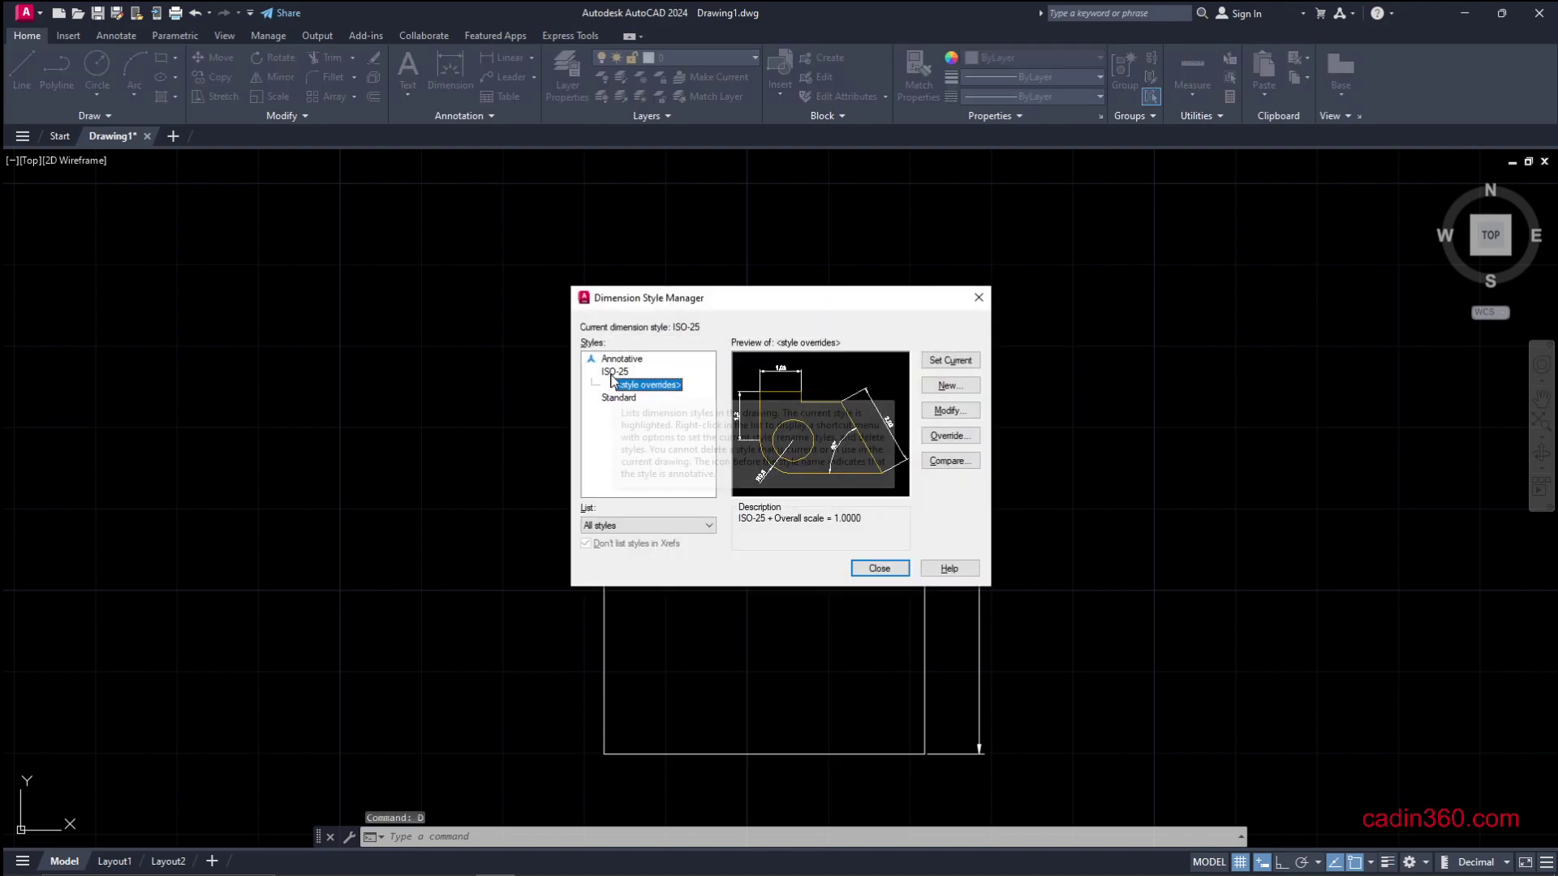
{"action": "left_click", "coordinate": [615, 372]}
{"action": "left_click", "coordinate": [941, 361]}
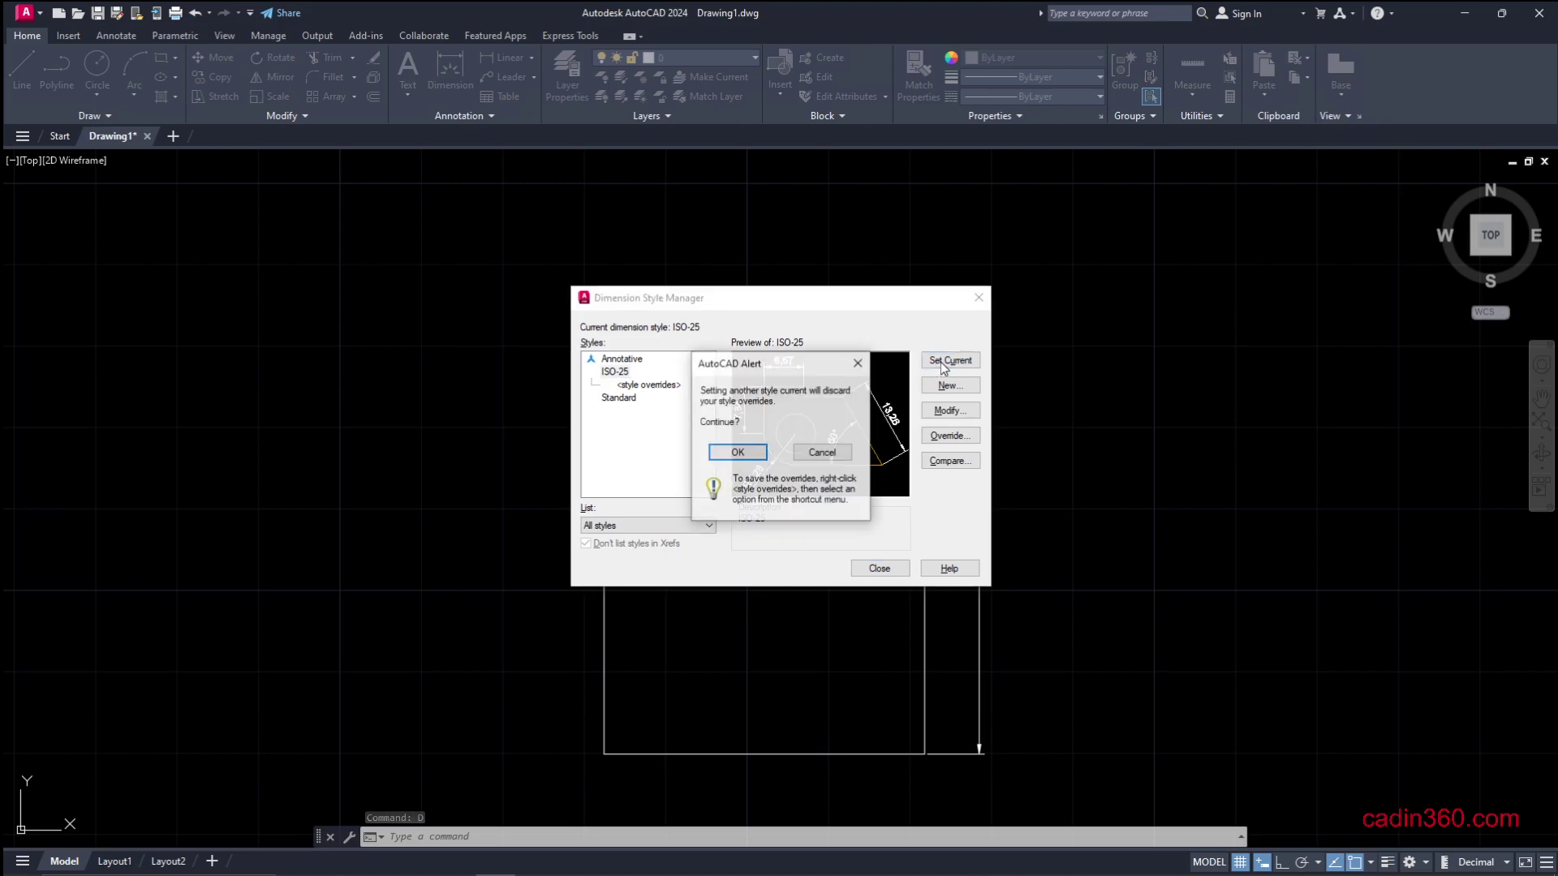
{"action": "left_click", "coordinate": [728, 450]}
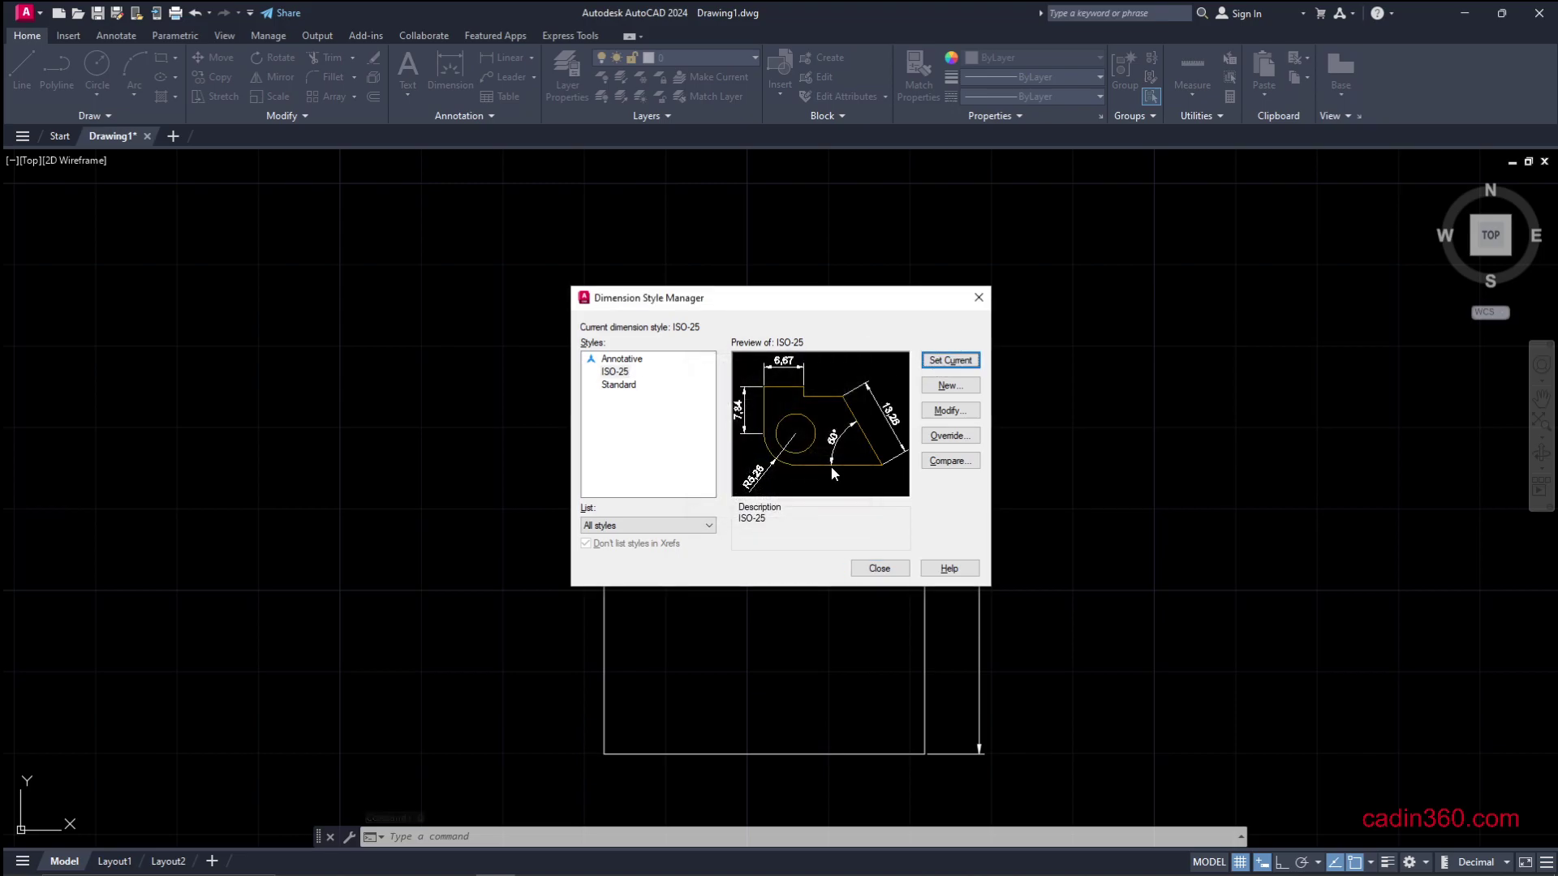
{"action": "left_click", "coordinate": [944, 414]}
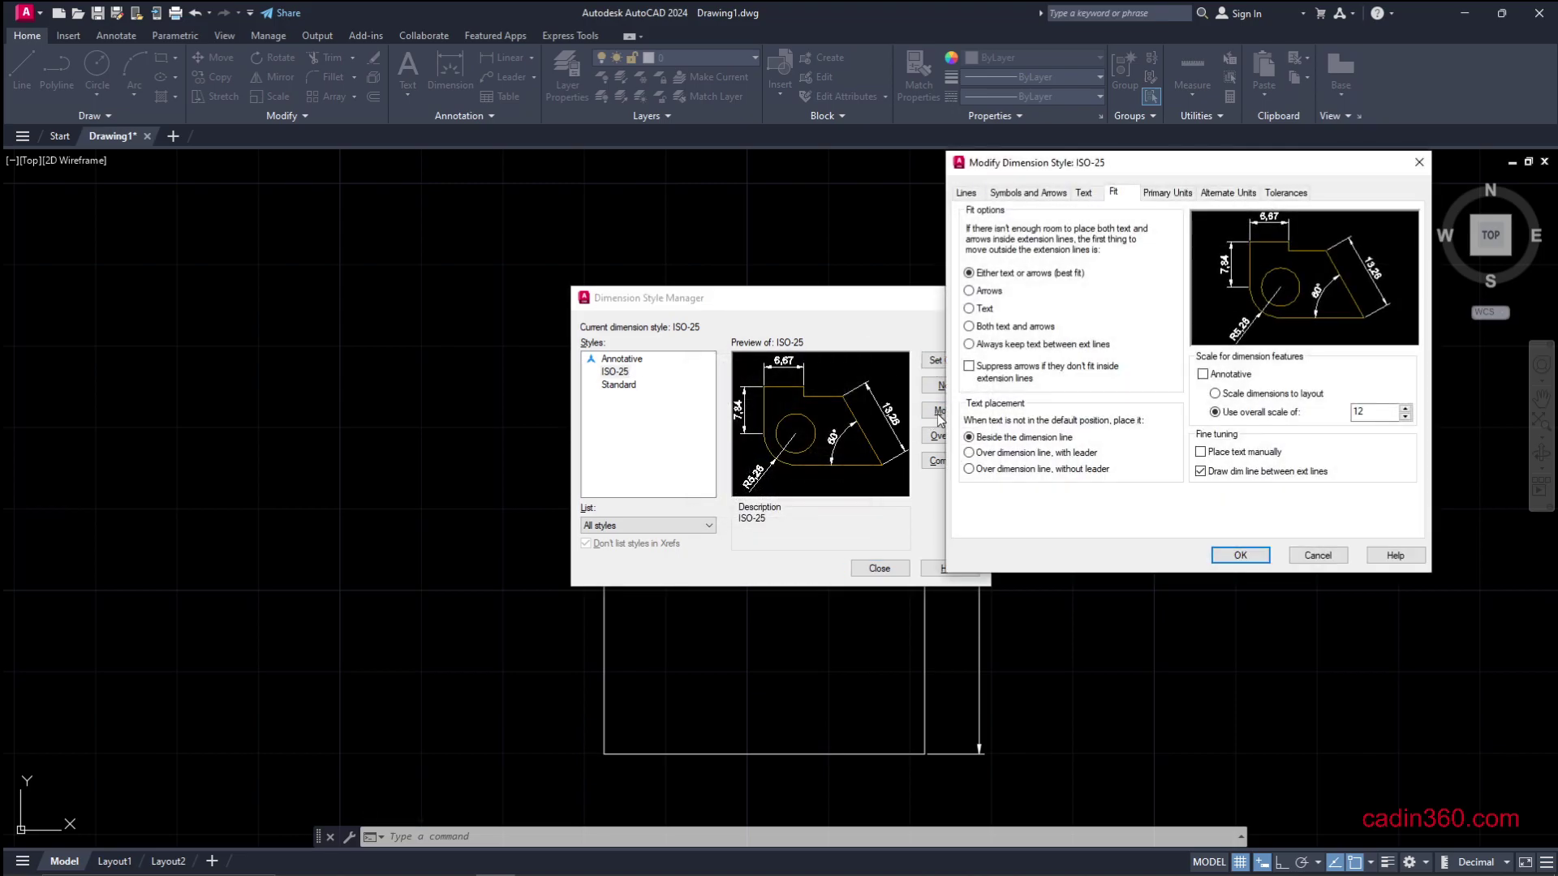
{"action": "left_click", "coordinate": [1162, 195]}
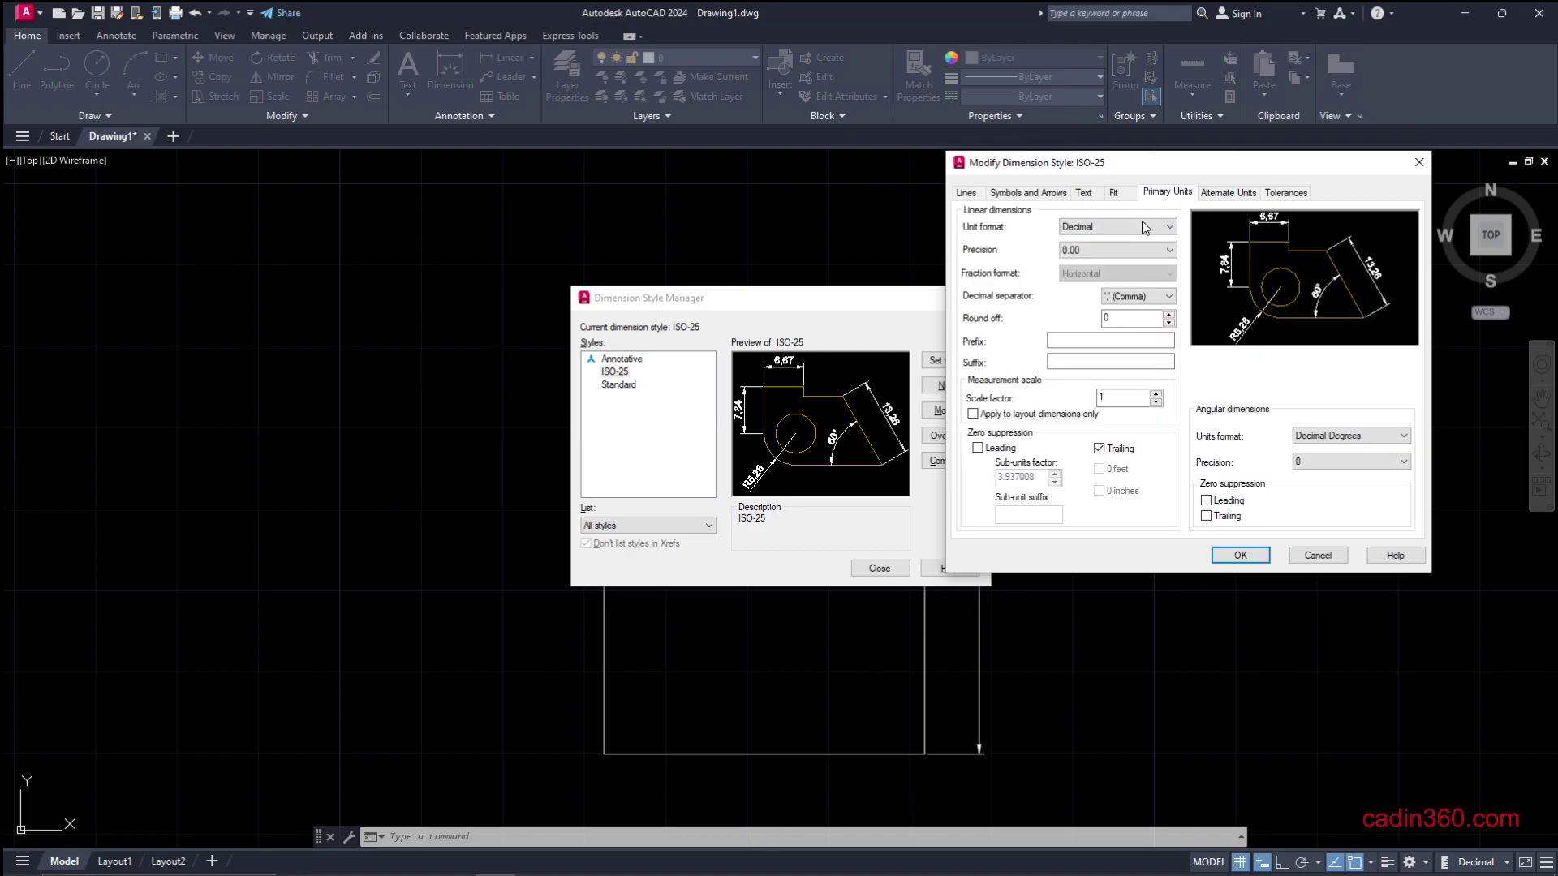
{"action": "left_click", "coordinate": [1099, 228]}
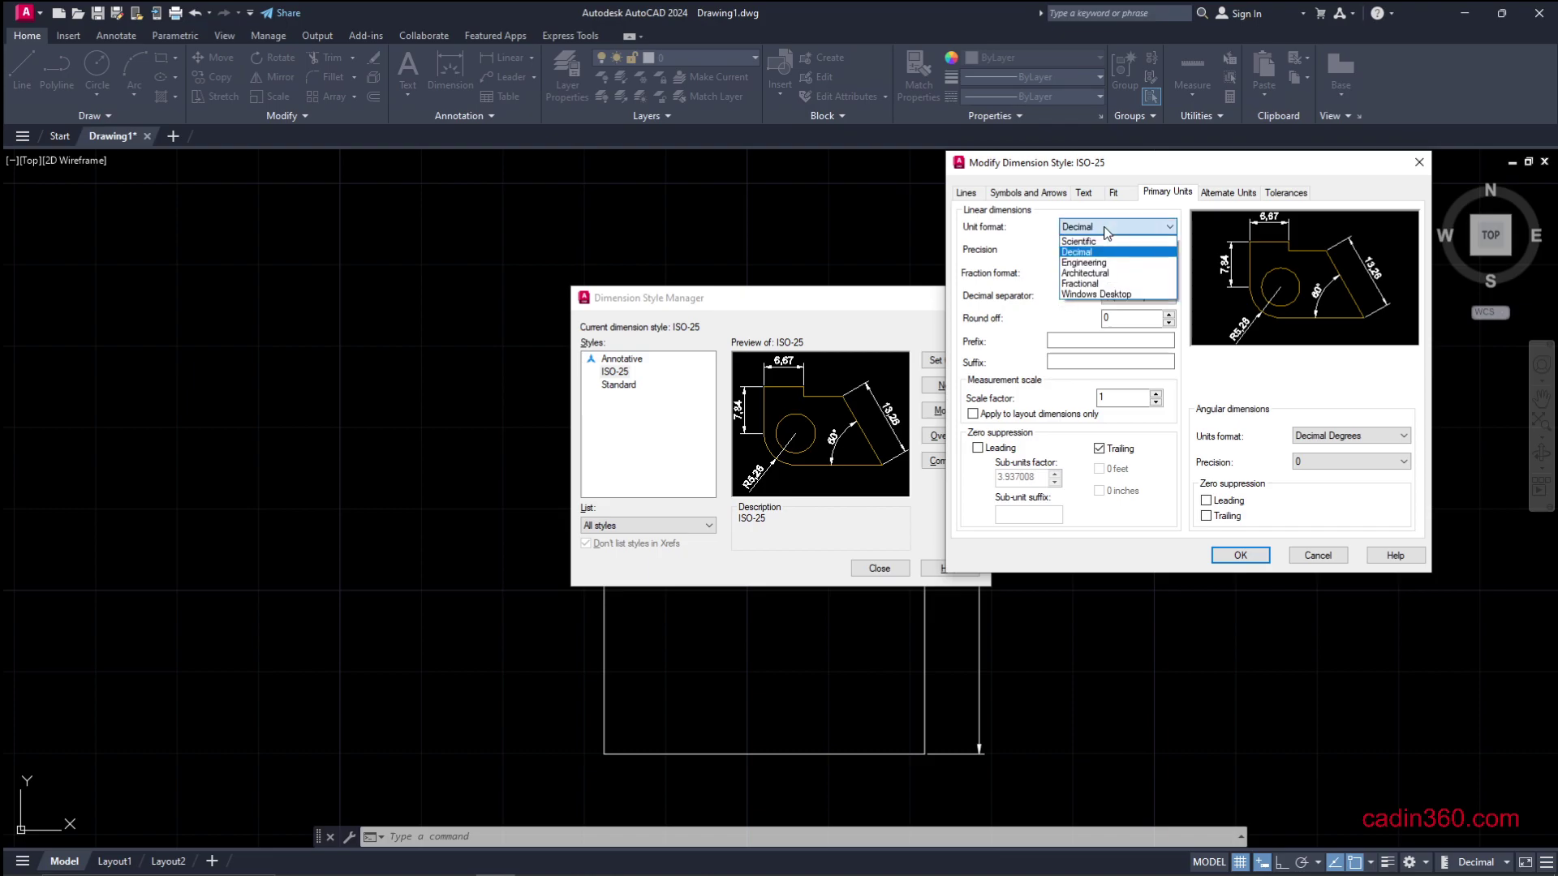
{"action": "left_click", "coordinate": [1095, 263]}
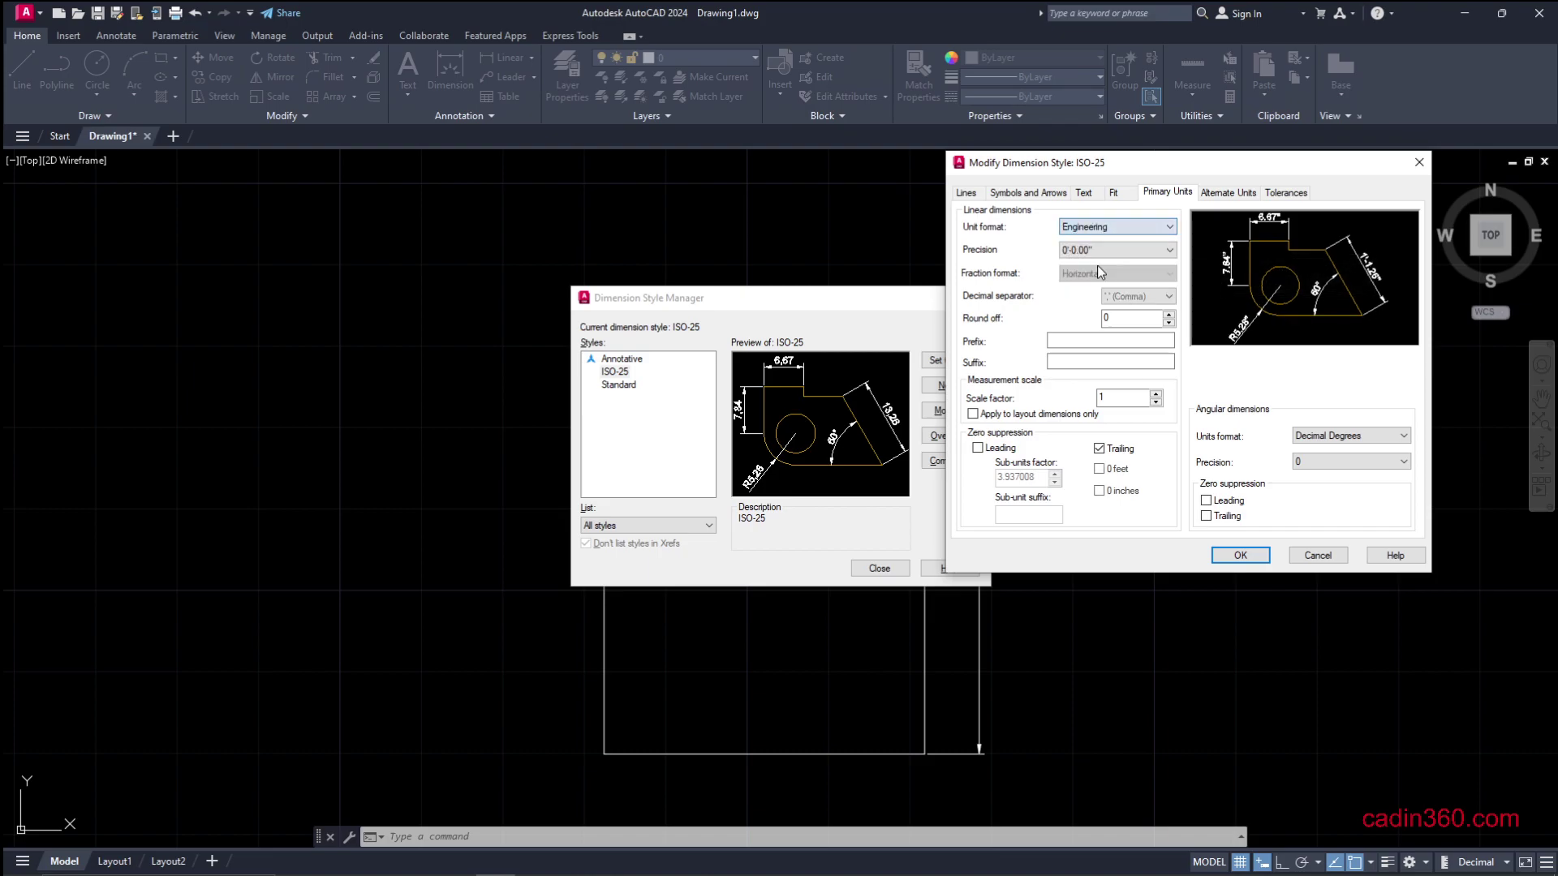
{"action": "left_click", "coordinate": [1240, 555]}
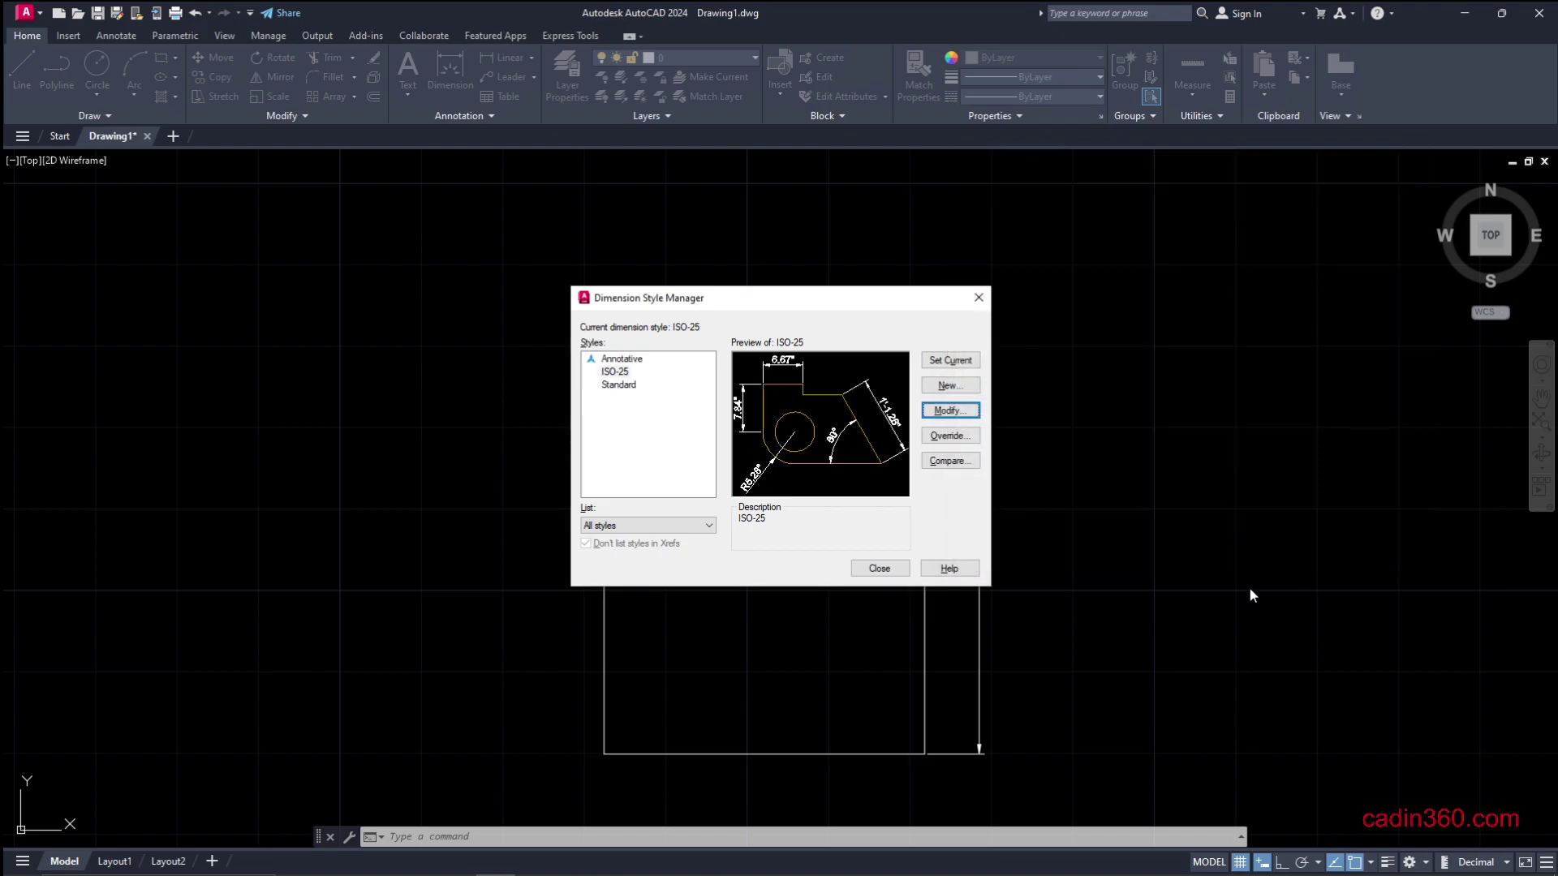
{"action": "left_click", "coordinate": [879, 568]}
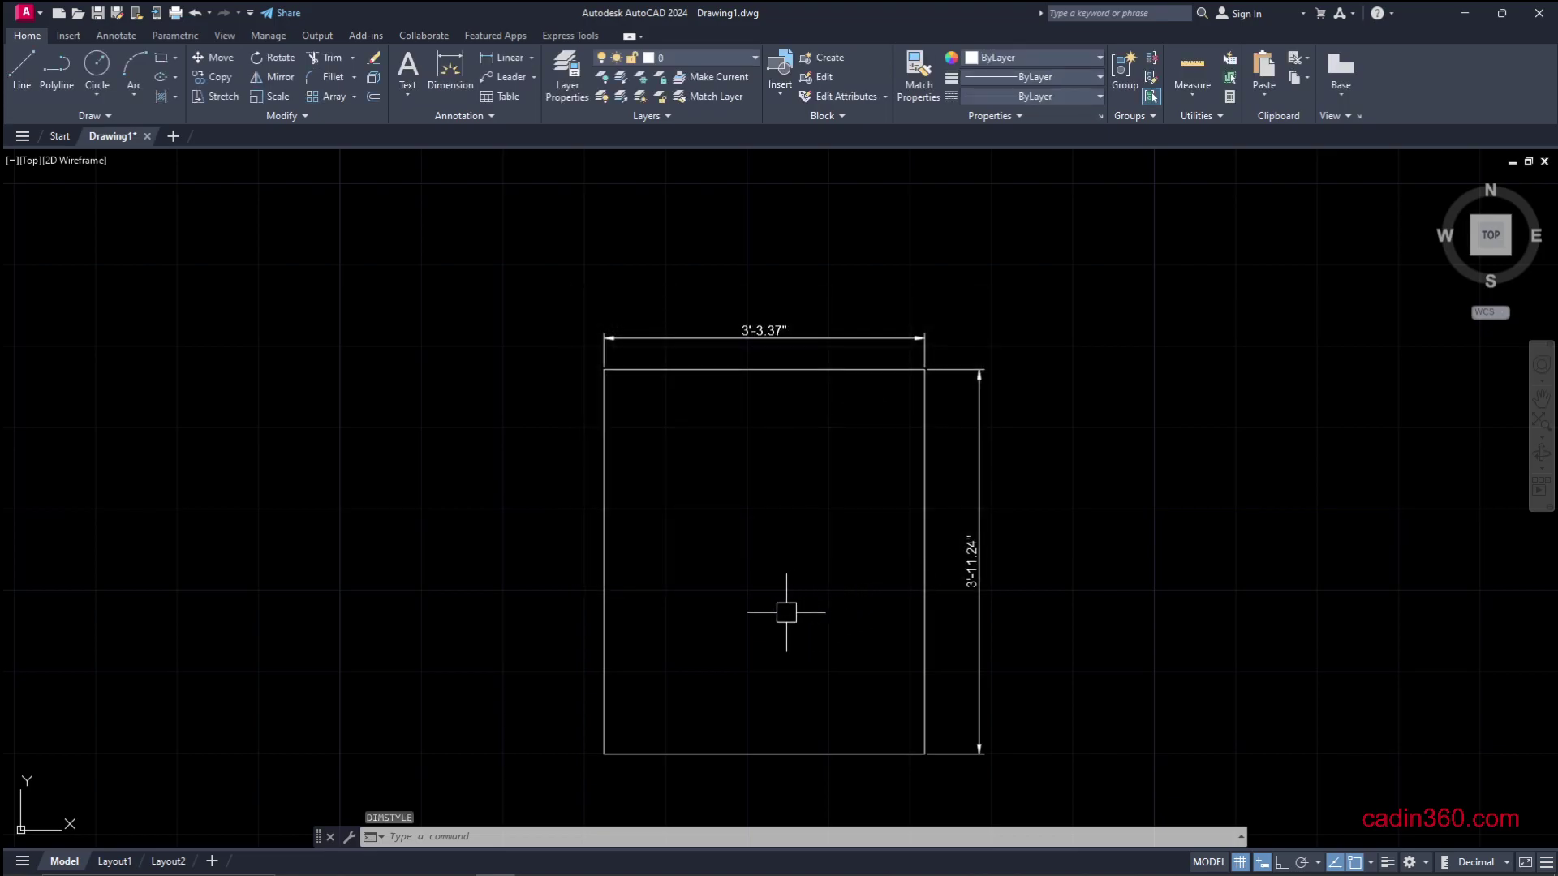
{"action": "middle_click_drag", "start_coordinate": [812, 640], "coordinate": [704, 621]}
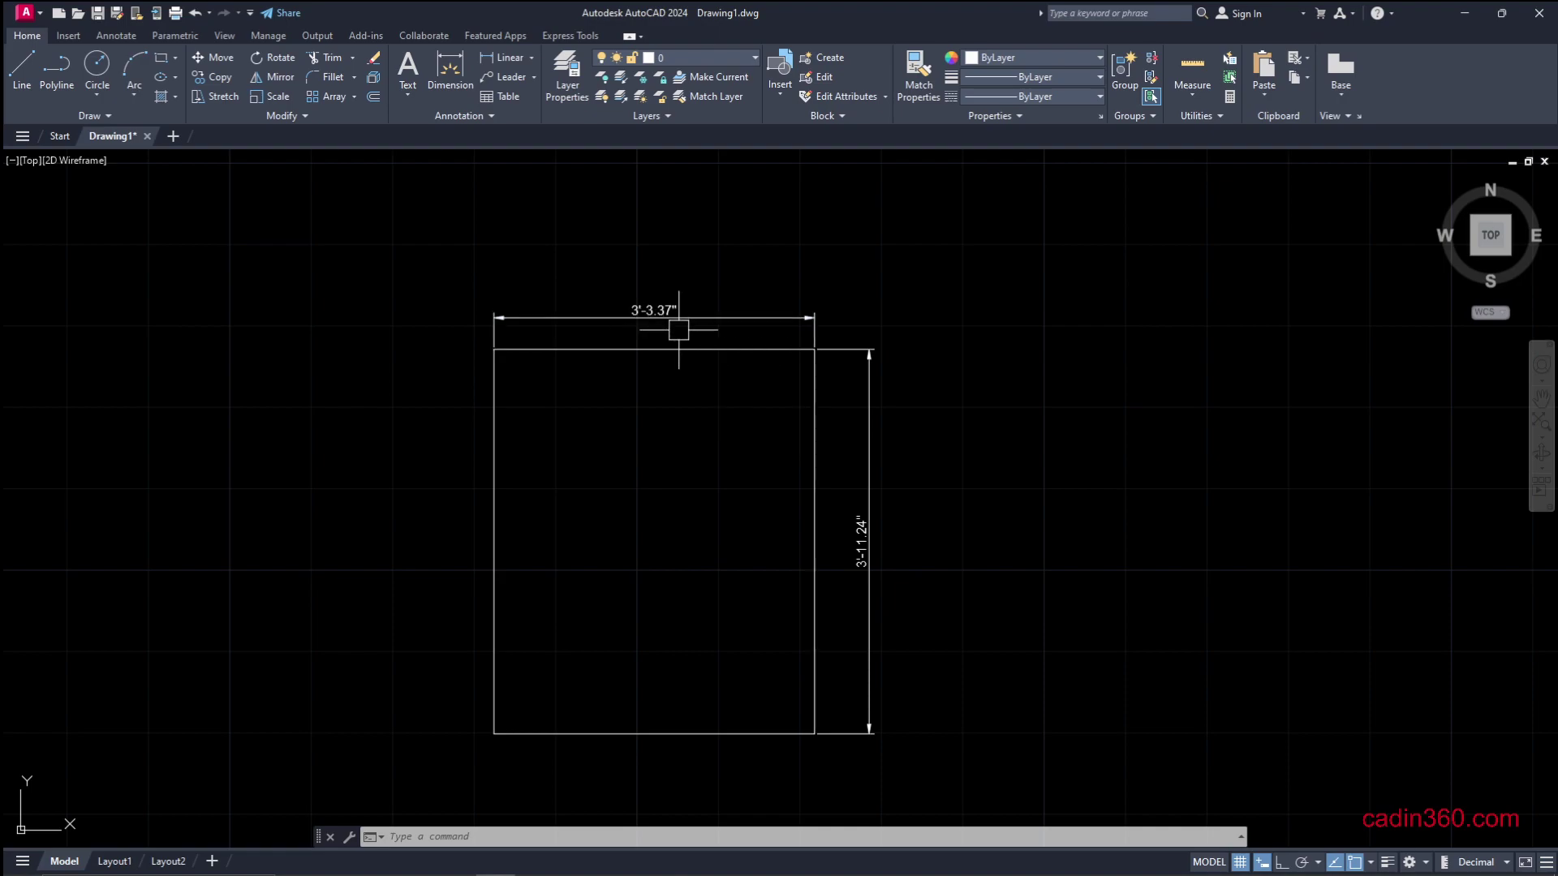
{"action": "scroll", "coordinate": [902, 584], "scroll_direction": "up", "scroll_amount": 2}
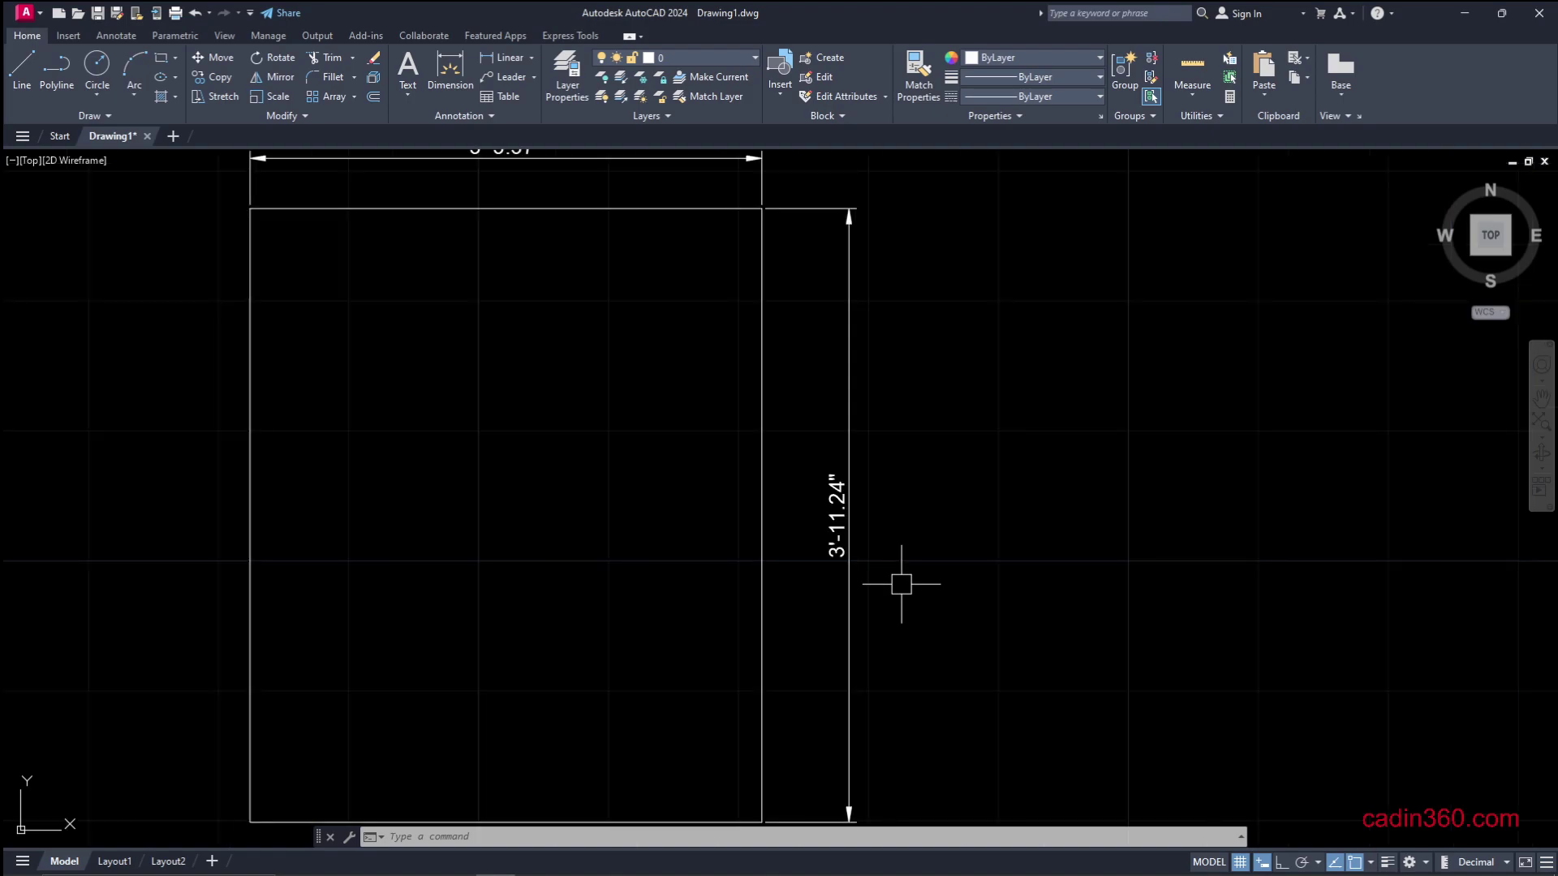
{"action": "scroll", "coordinate": [900, 584], "scroll_direction": "down", "scroll_amount": 2}
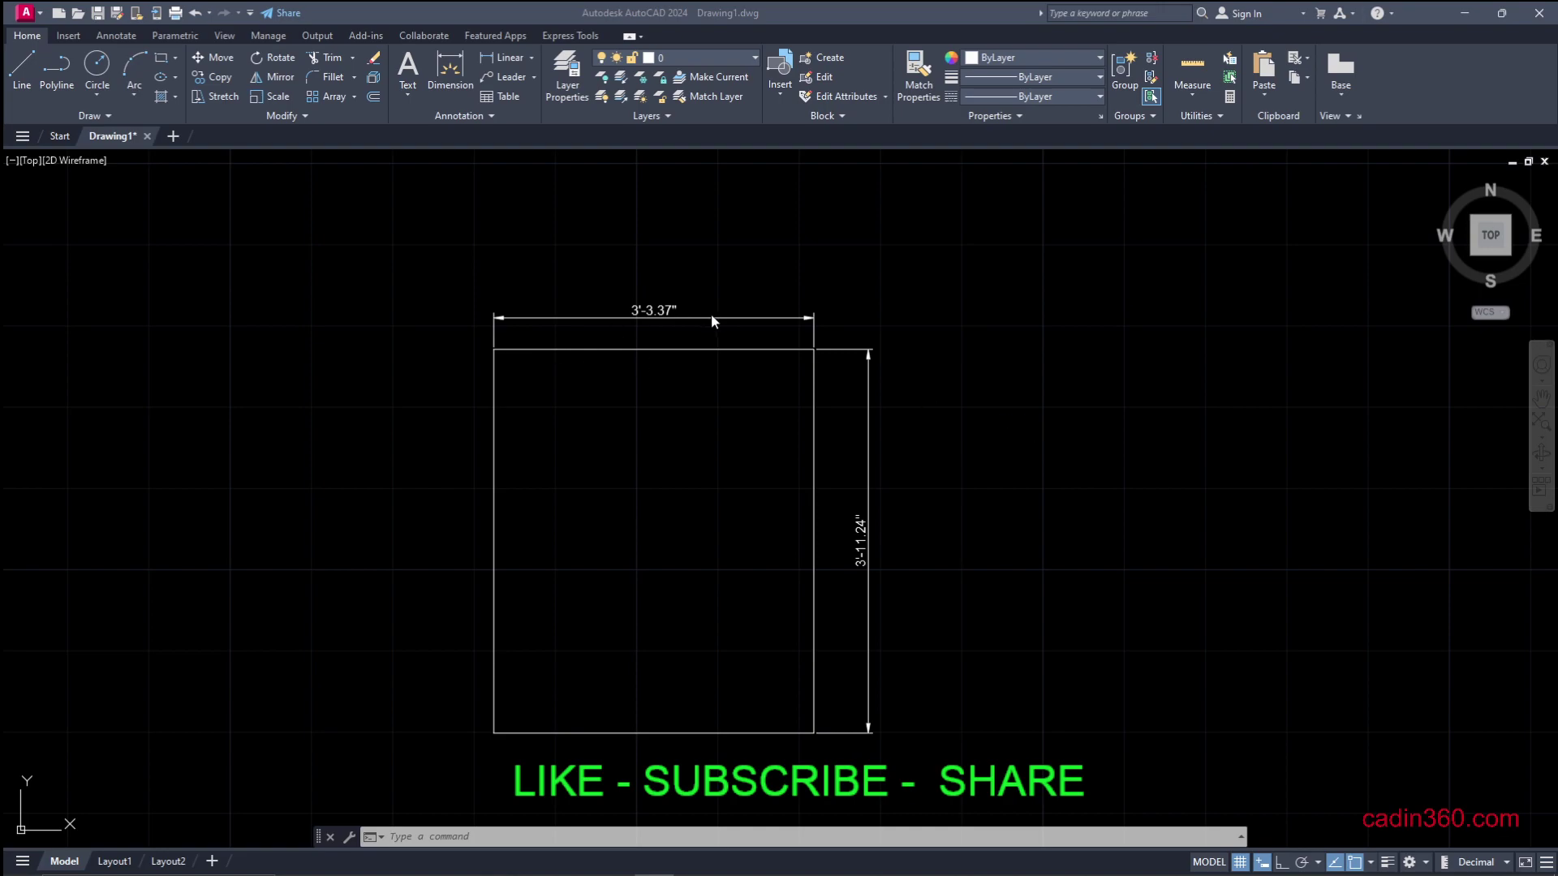
{"action": "scroll", "coordinate": [642, 334], "scroll_direction": "up", "scroll_amount": 2}
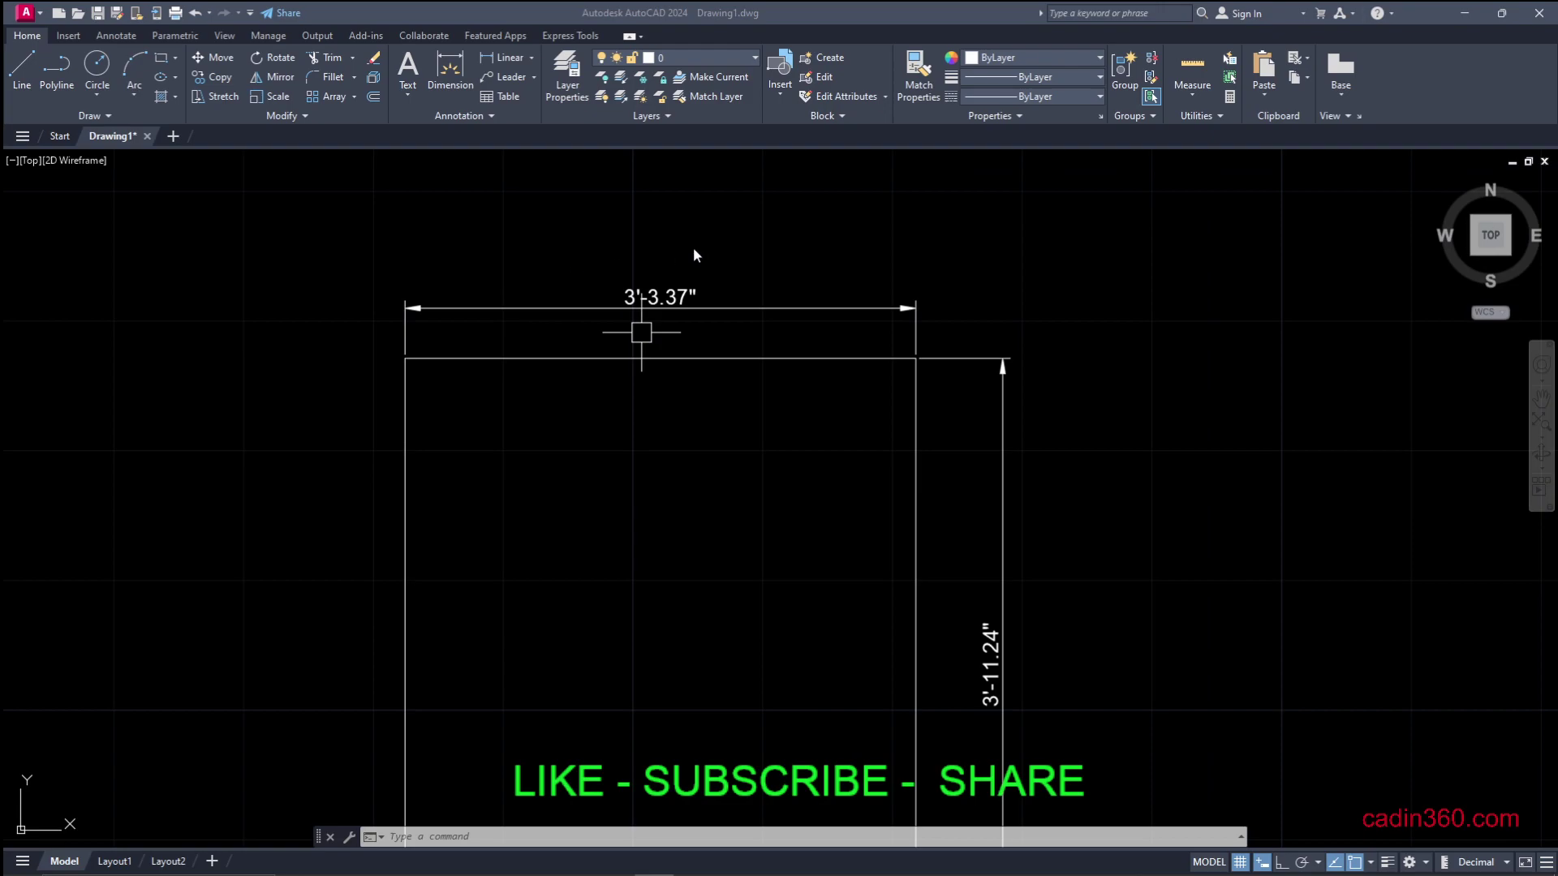
{"action": "scroll", "coordinate": [652, 219], "scroll_direction": "down", "scroll_amount": 2}
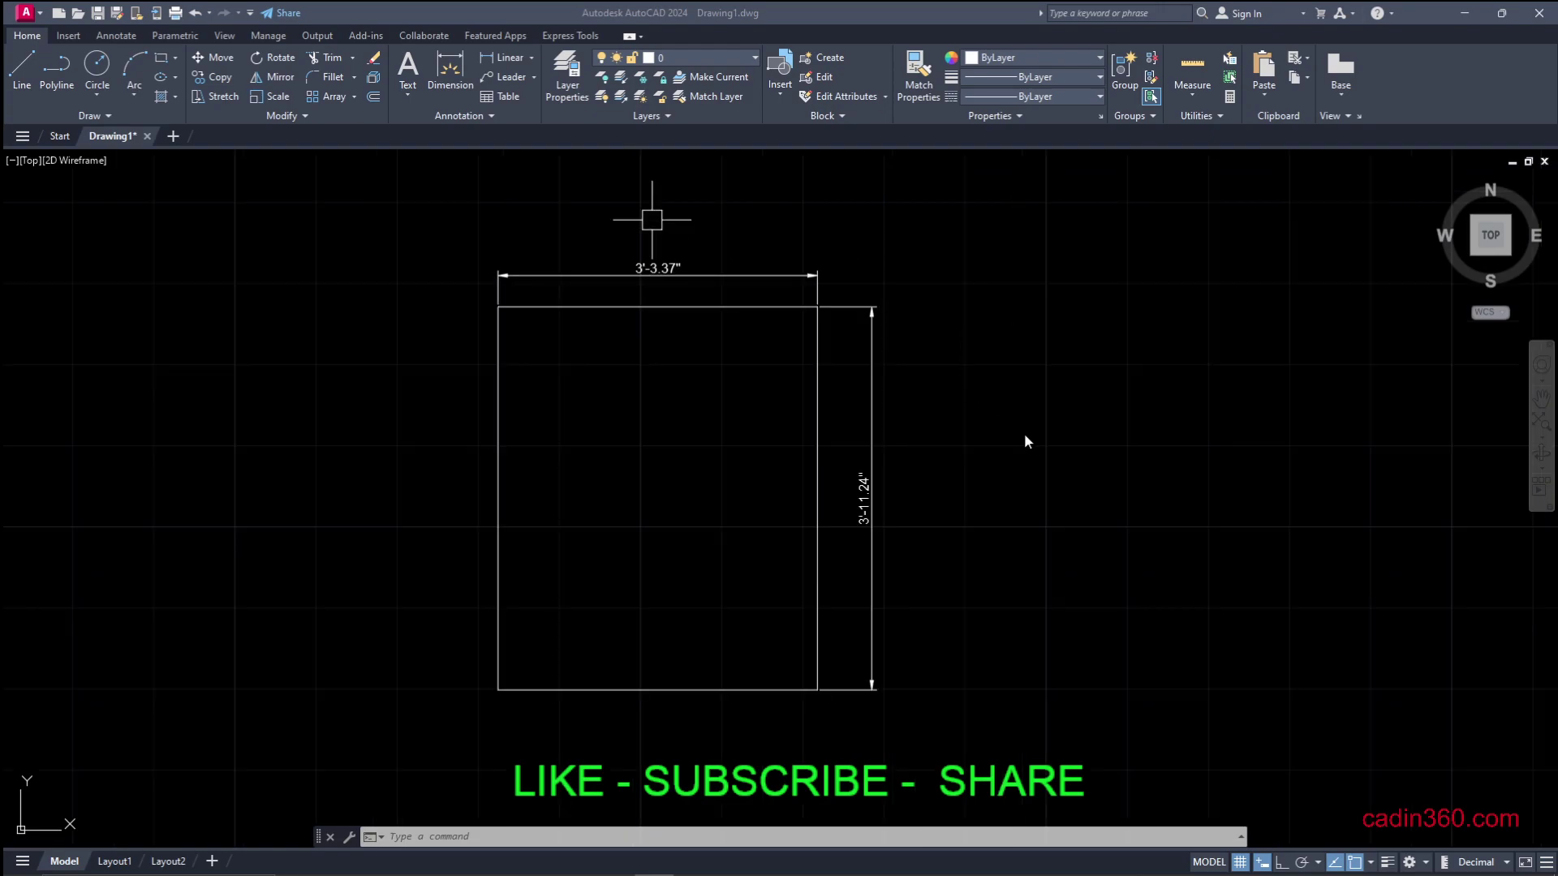